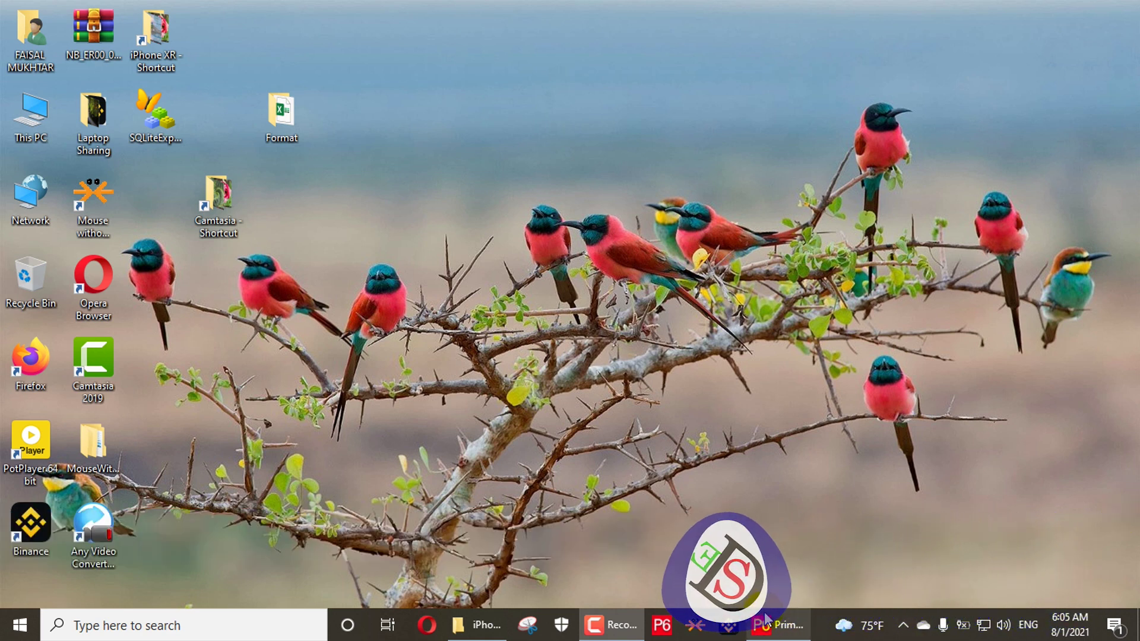
Step: Switch to Primavera P6 and bring up the Single Storey House Project (VILL-CON-0037) in the Projects view
{"action": "left_click", "coordinate": [778, 630]}
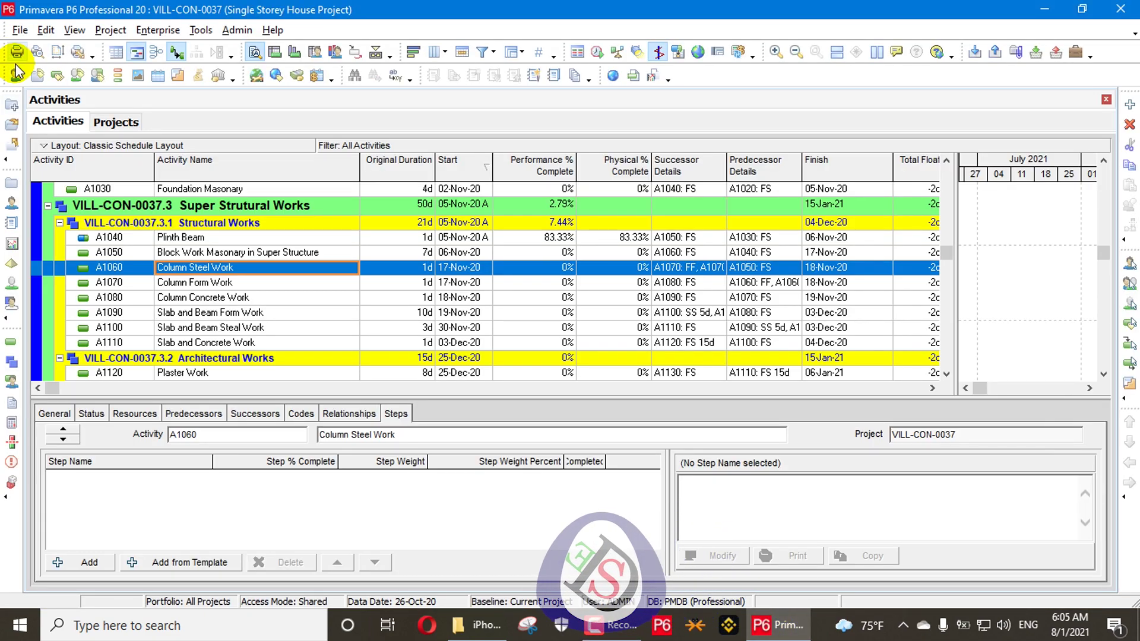
{"action": "left_click", "coordinate": [128, 121]}
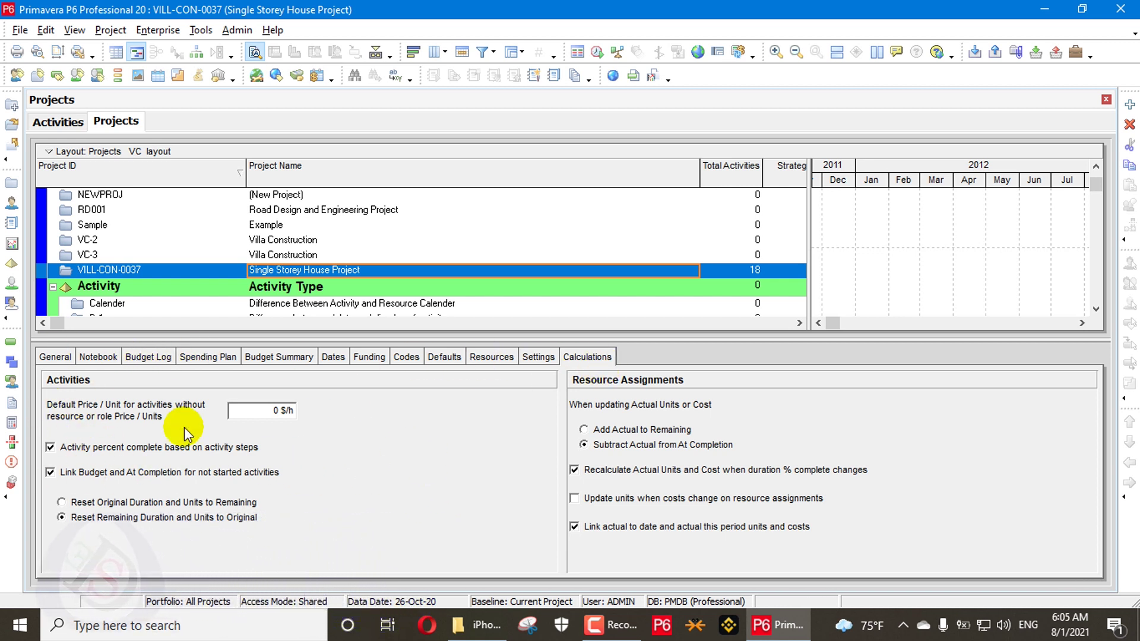
{"action": "scroll", "coordinate": [181, 122], "scroll_direction": "up", "scroll_amount": 3}
{"action": "scroll", "coordinate": [255, 54], "scroll_direction": "down", "scroll_amount": 4}
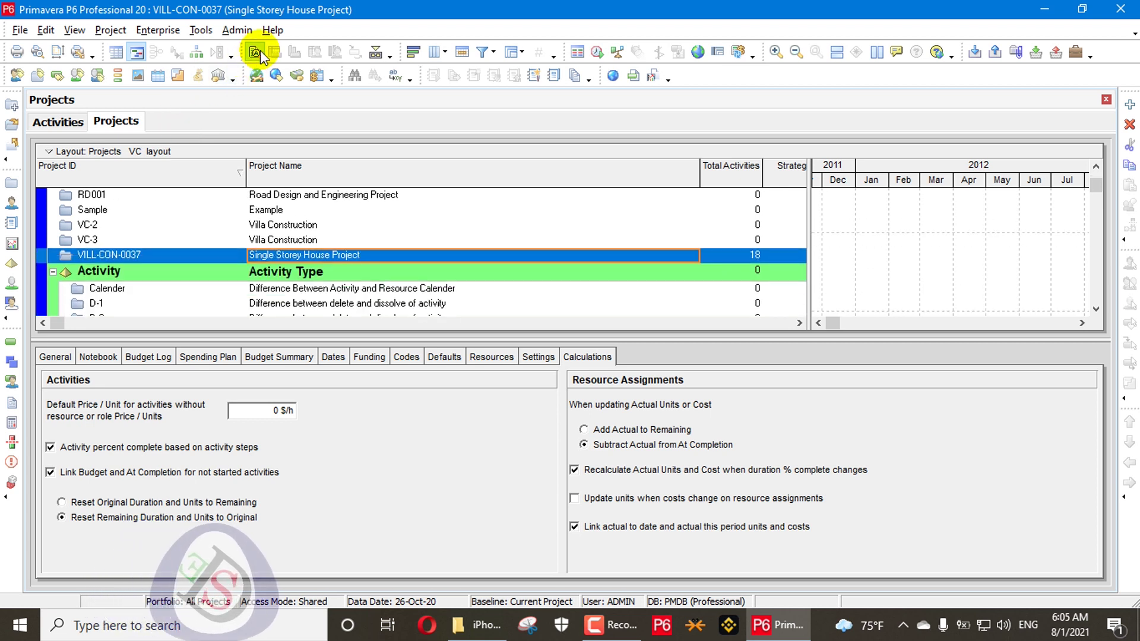
Step: Hide the project details in the Projects view and show them again
{"action": "left_click", "coordinate": [260, 51]}
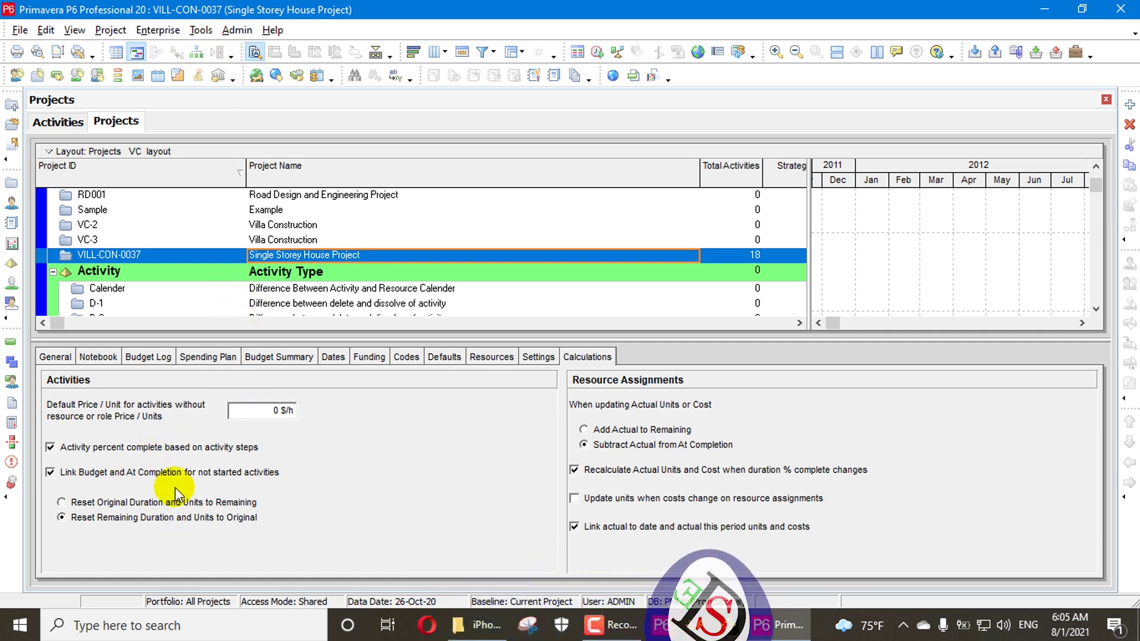
{"action": "right_click", "coordinate": [440, 391]}
{"action": "left_click", "coordinate": [488, 406]}
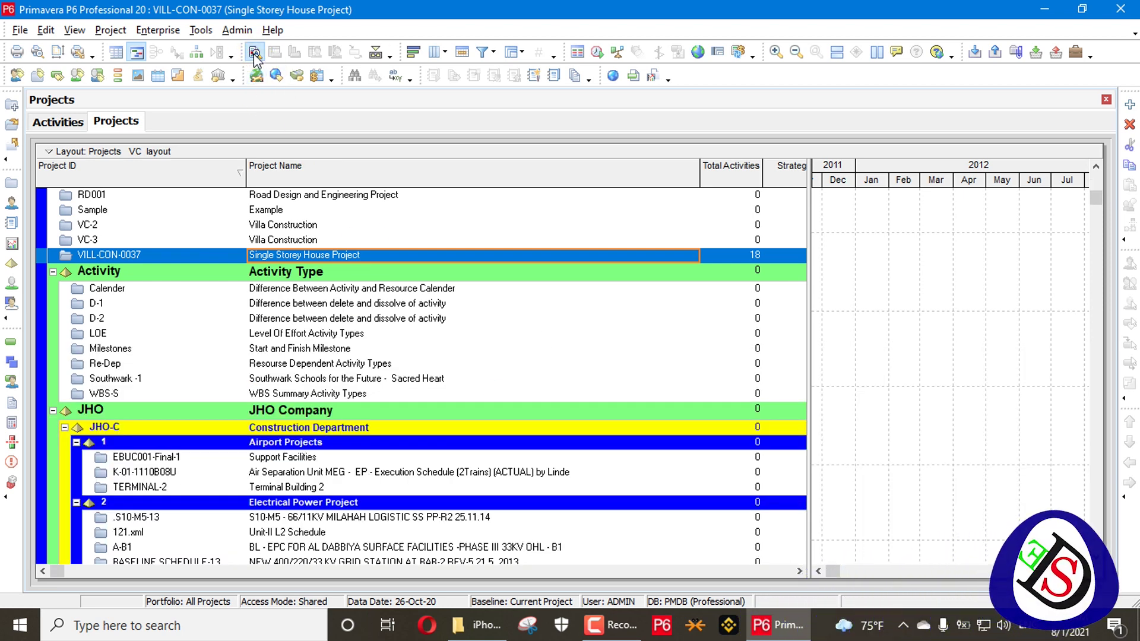
{"action": "scroll", "coordinate": [666, 504], "scroll_direction": "down", "scroll_amount": 5}
{"action": "right_click", "coordinate": [821, 432]}
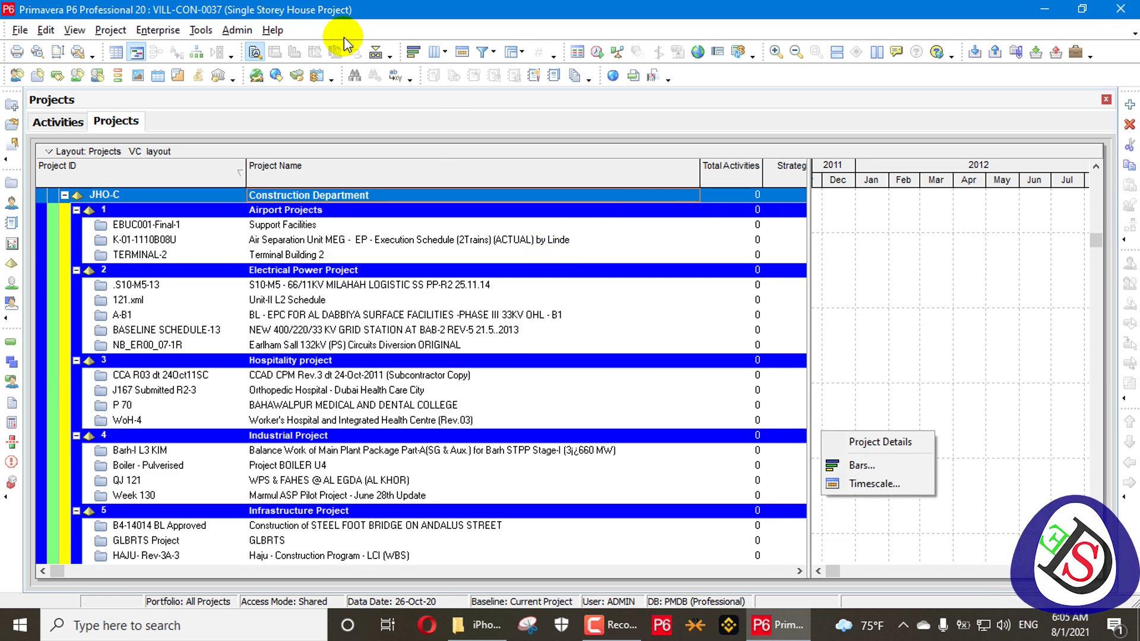
{"action": "right_click", "coordinate": [827, 392]}
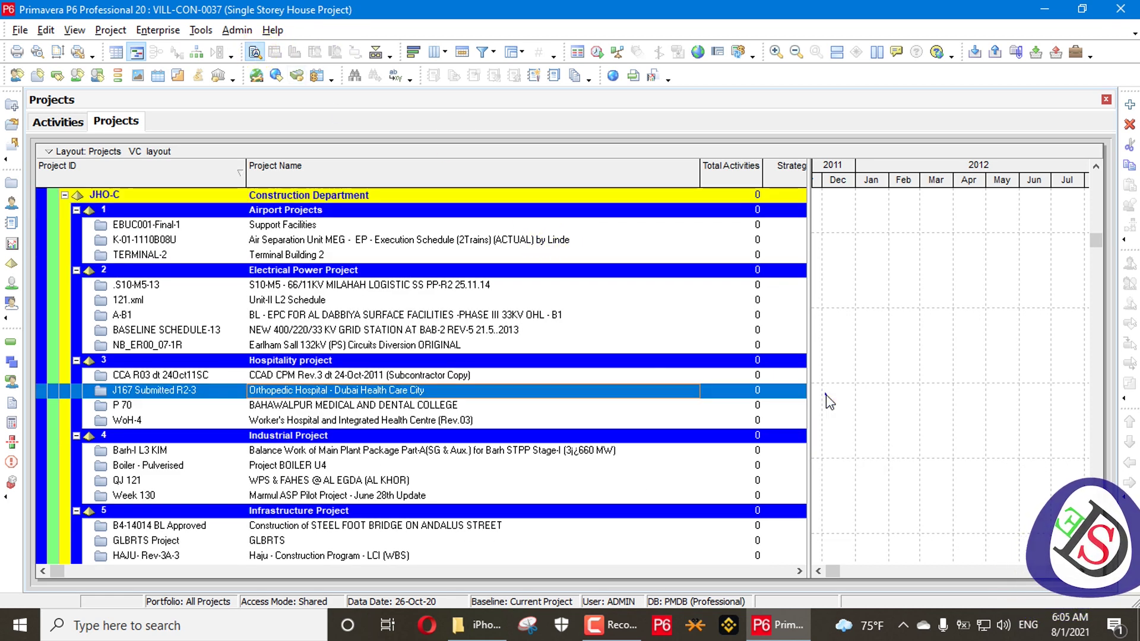
{"action": "left_click", "coordinate": [879, 406]}
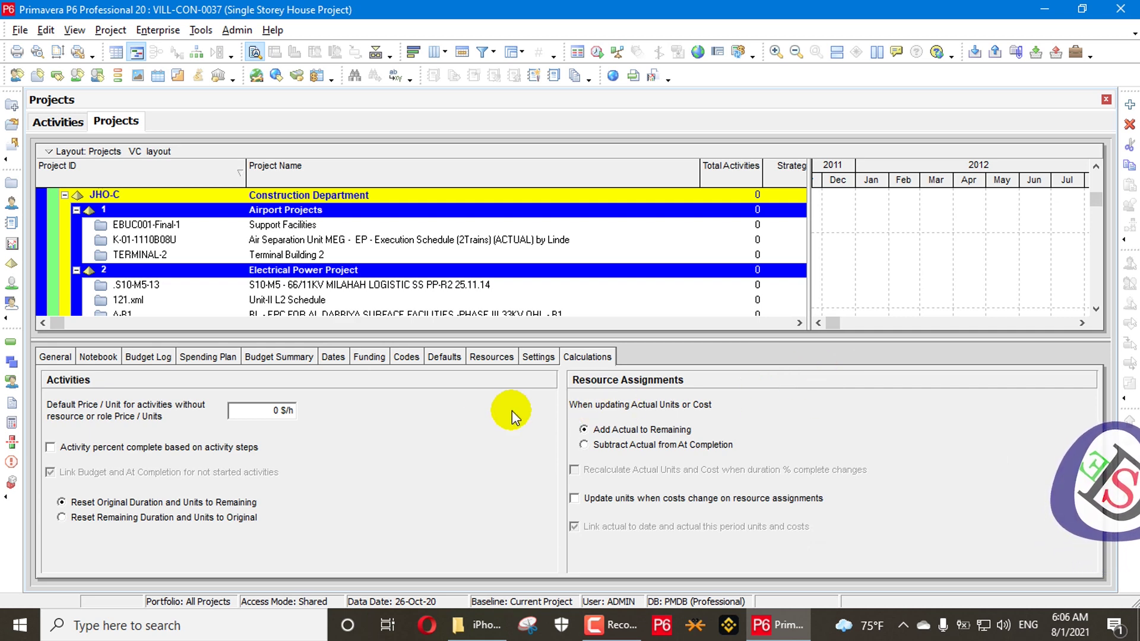
Step: For VILL-CON-0037, disable step-based activity percent complete and enable linking Budget and At Completion for not started activities, accepting the recalculation
{"action": "left_click", "coordinate": [311, 283]}
{"action": "scroll", "coordinate": [344, 220], "scroll_direction": "up", "scroll_amount": 6}
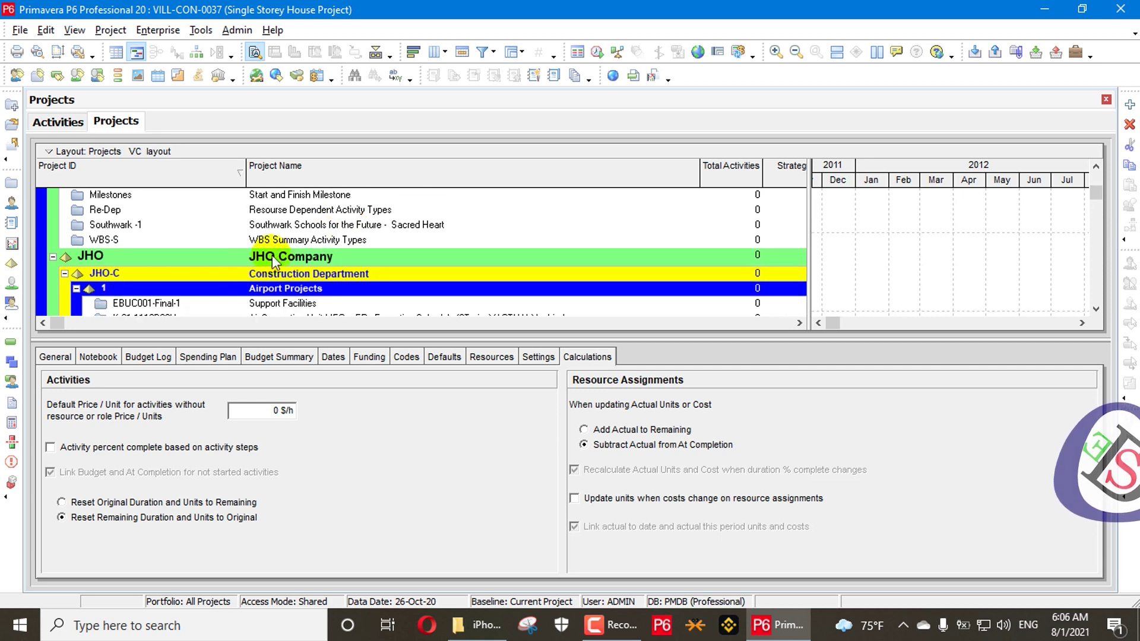
{"action": "scroll", "coordinate": [249, 261], "scroll_direction": "up", "scroll_amount": 6}
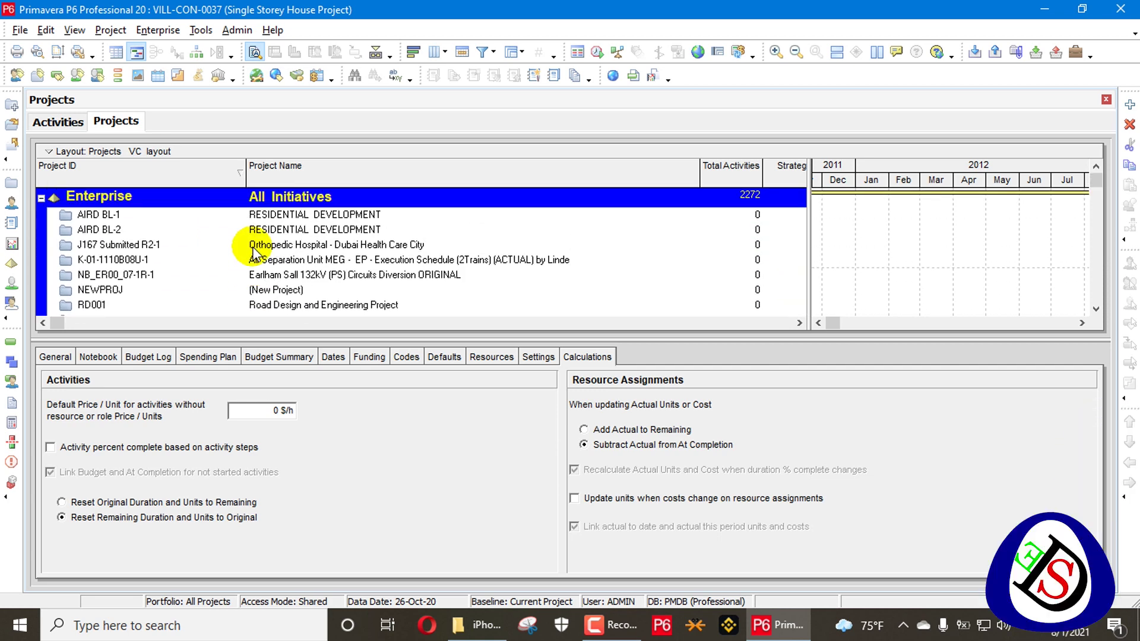
{"action": "scroll", "coordinate": [262, 249], "scroll_direction": "down", "scroll_amount": 4}
{"action": "scroll", "coordinate": [250, 225], "scroll_direction": "up", "scroll_amount": 4}
{"action": "left_click", "coordinate": [217, 227]}
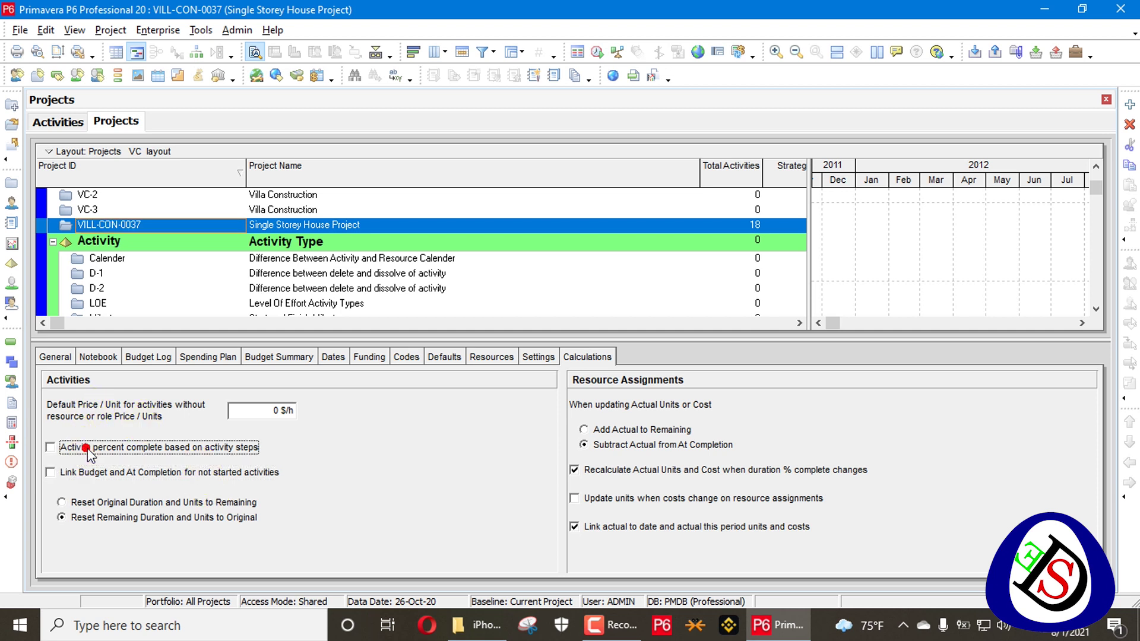
{"action": "left_click", "coordinate": [153, 472]}
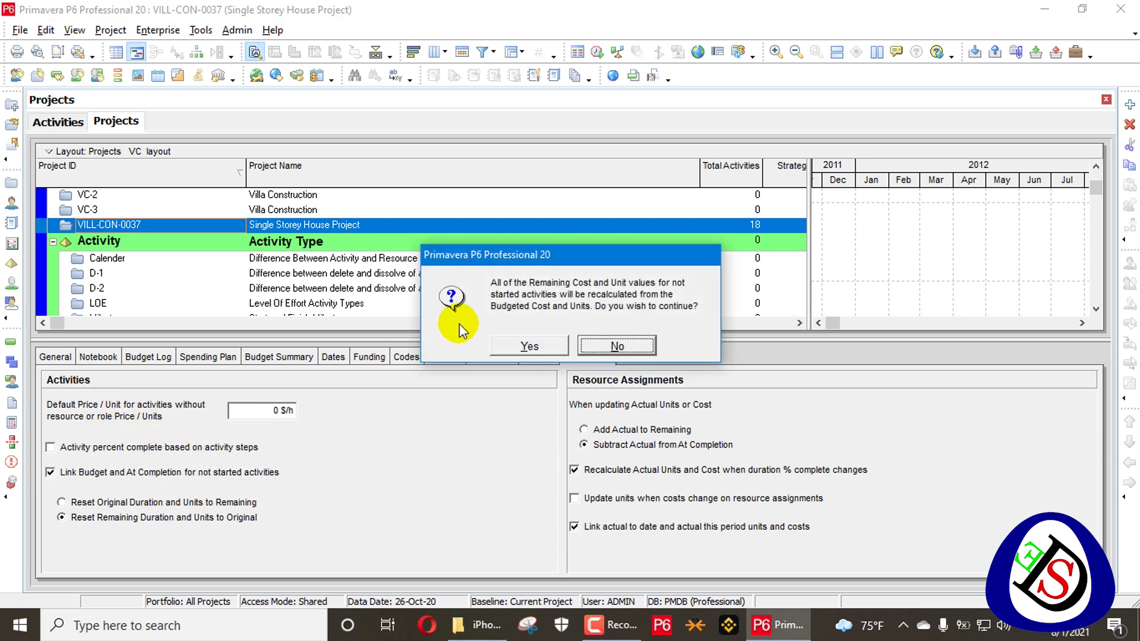
{"action": "left_click", "coordinate": [528, 345]}
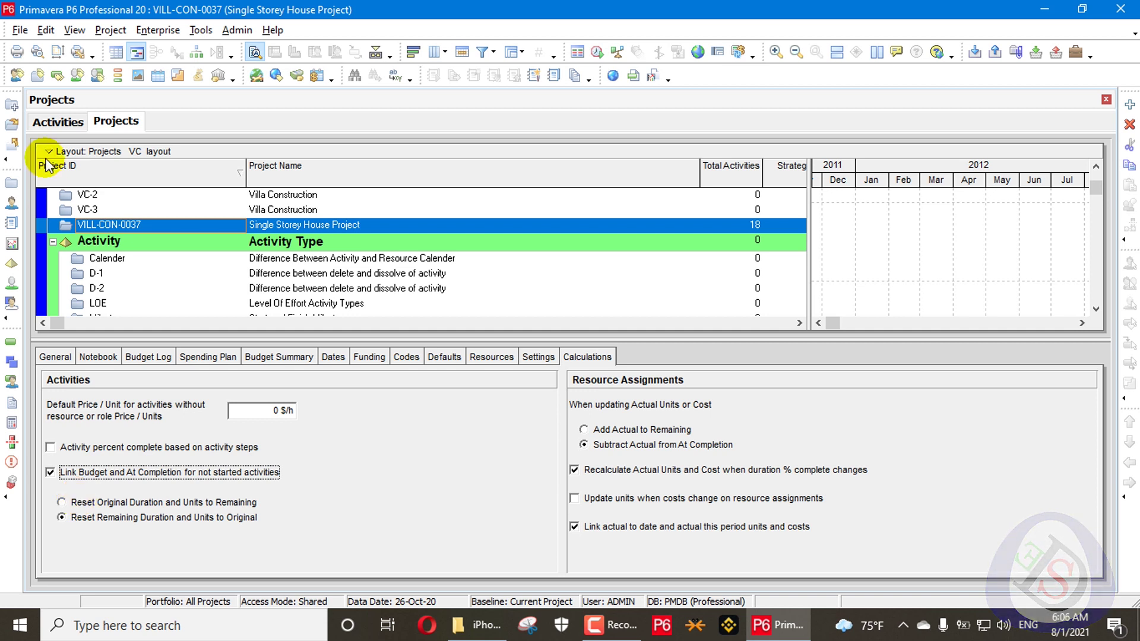
Step: Set the activity table columns to Activity ID, Activity Name, Start, Original Duration, Remaining Duration and At Completion Duration
{"action": "left_click", "coordinate": [59, 120]}
{"action": "right_click", "coordinate": [603, 165]}
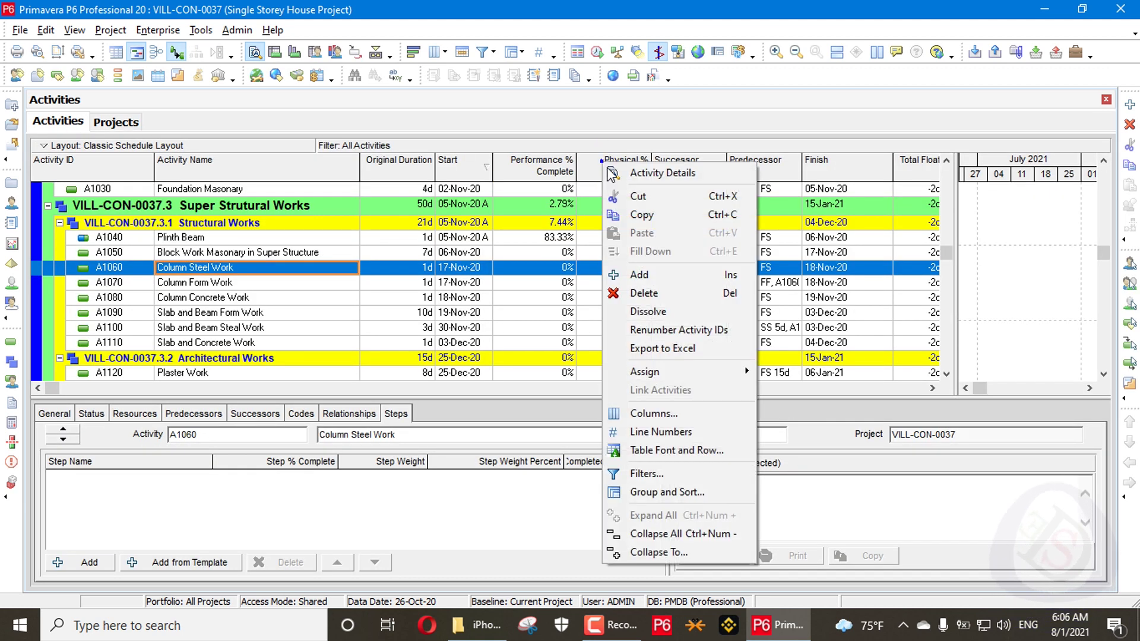
{"action": "left_click", "coordinate": [694, 413]}
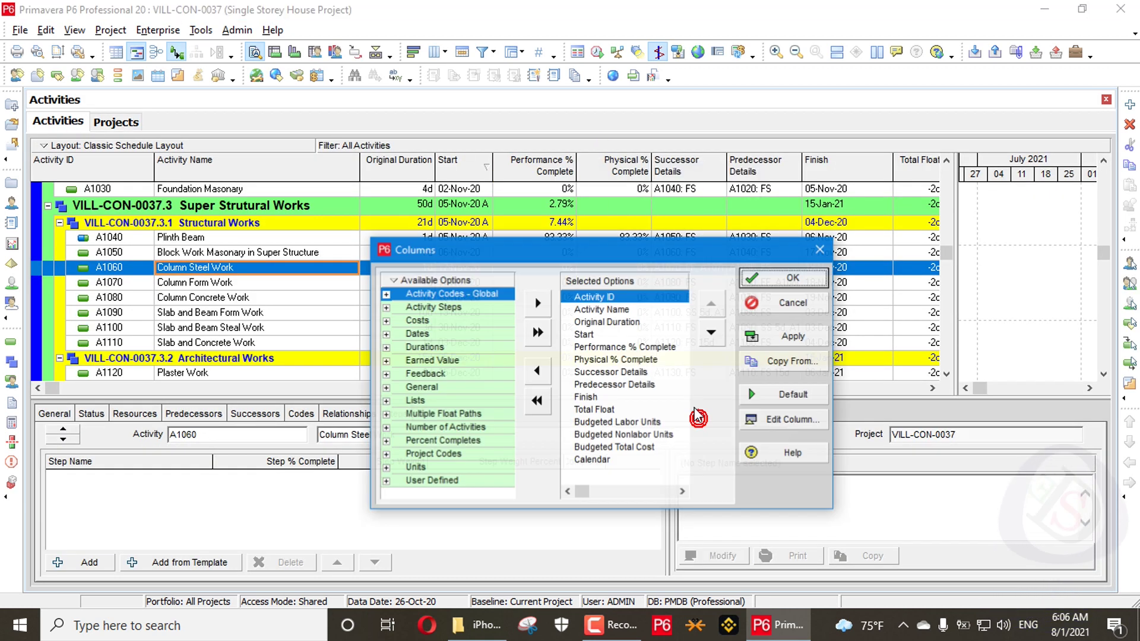
{"action": "right_click", "coordinate": [472, 280]}
{"action": "left_click", "coordinate": [485, 284]}
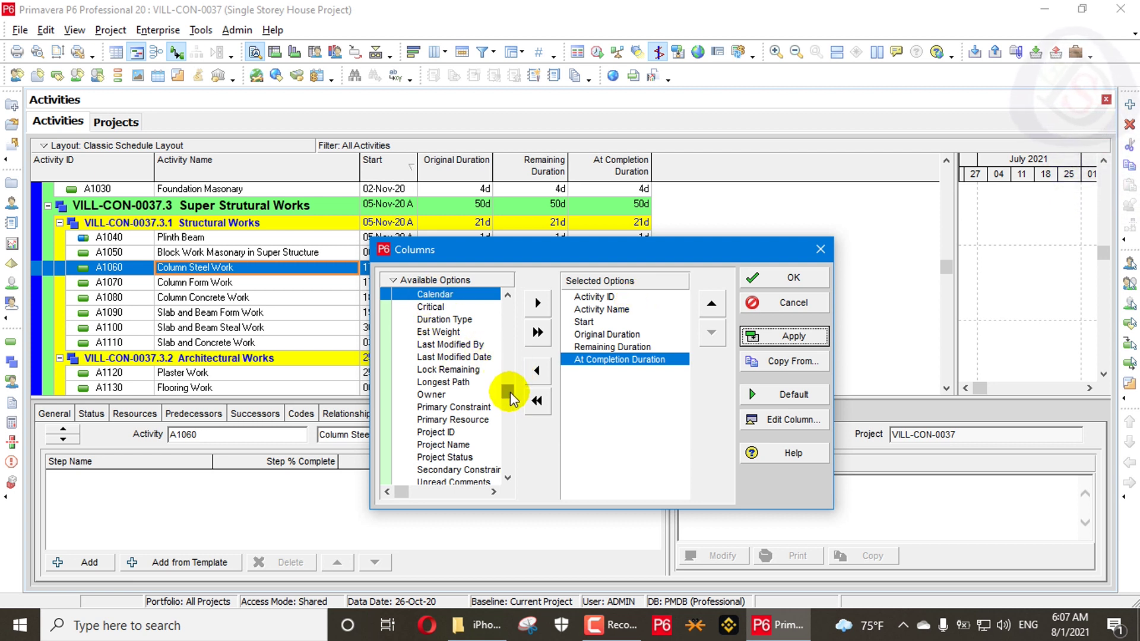
Step: Add the At Completion Total Cost, Remaining Total Cost and Budgeted Total Cost columns to the activity table
{"action": "left_click_drag", "start_coordinate": [508, 392], "coordinate": [509, 310]}
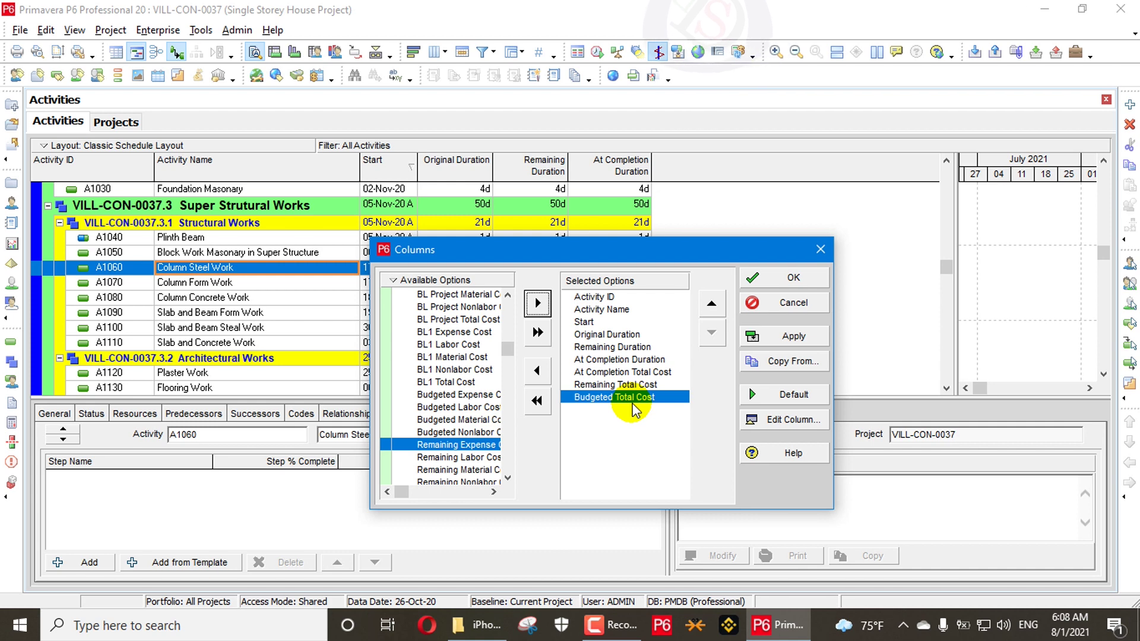
{"action": "left_click", "coordinate": [781, 333]}
{"action": "left_click", "coordinate": [780, 278]}
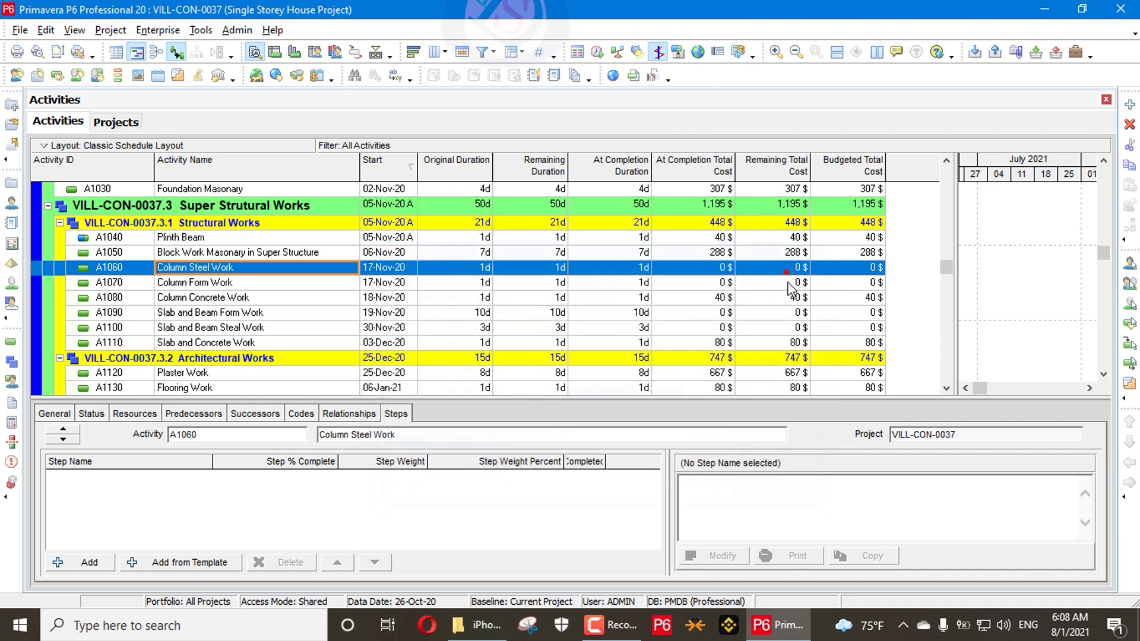
Step: Show the status details of the Block Work Masonary in Super Structure activity (A1050)
{"action": "scroll", "coordinate": [857, 302], "scroll_direction": "up", "scroll_amount": 3}
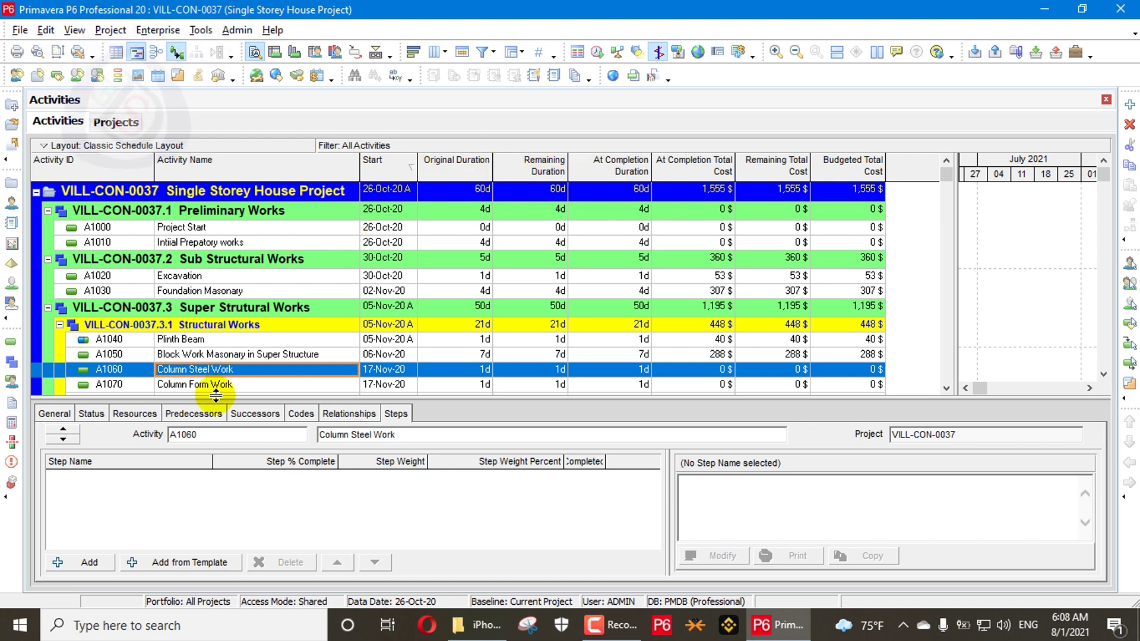
{"action": "left_click", "coordinate": [95, 414]}
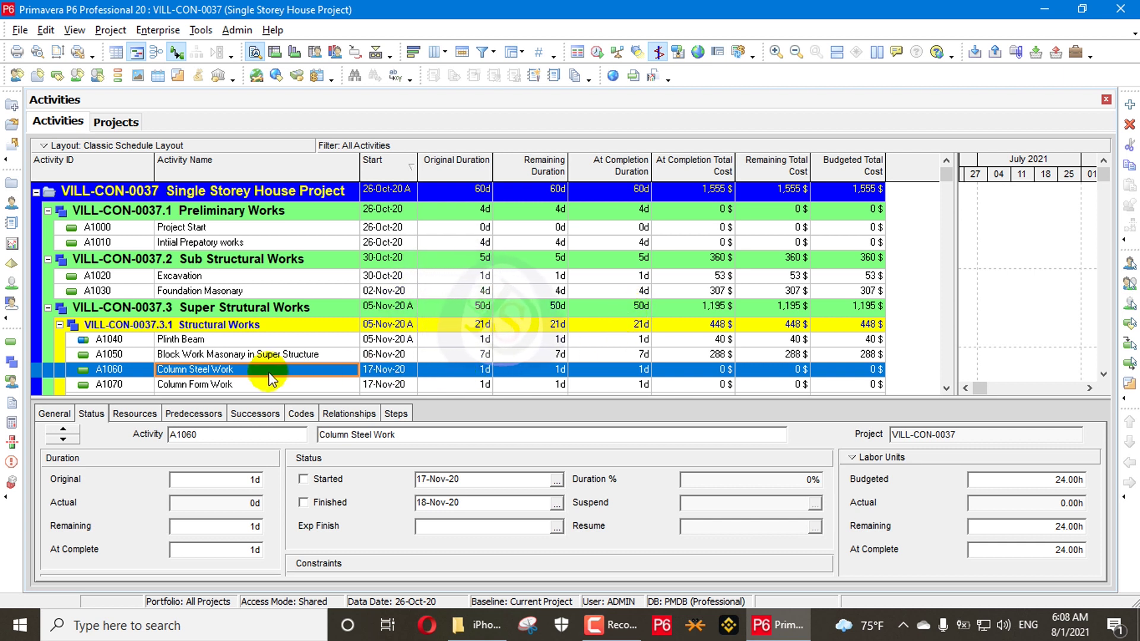
{"action": "left_click", "coordinate": [229, 355]}
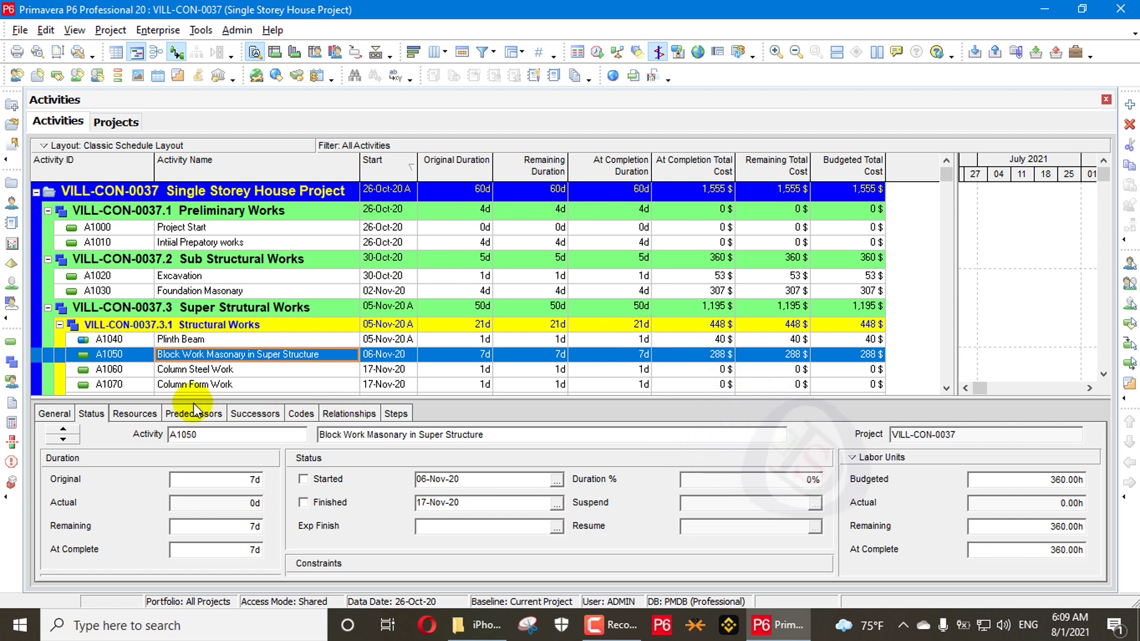
{"action": "left_click", "coordinate": [116, 416]}
{"action": "left_click", "coordinate": [91, 414]}
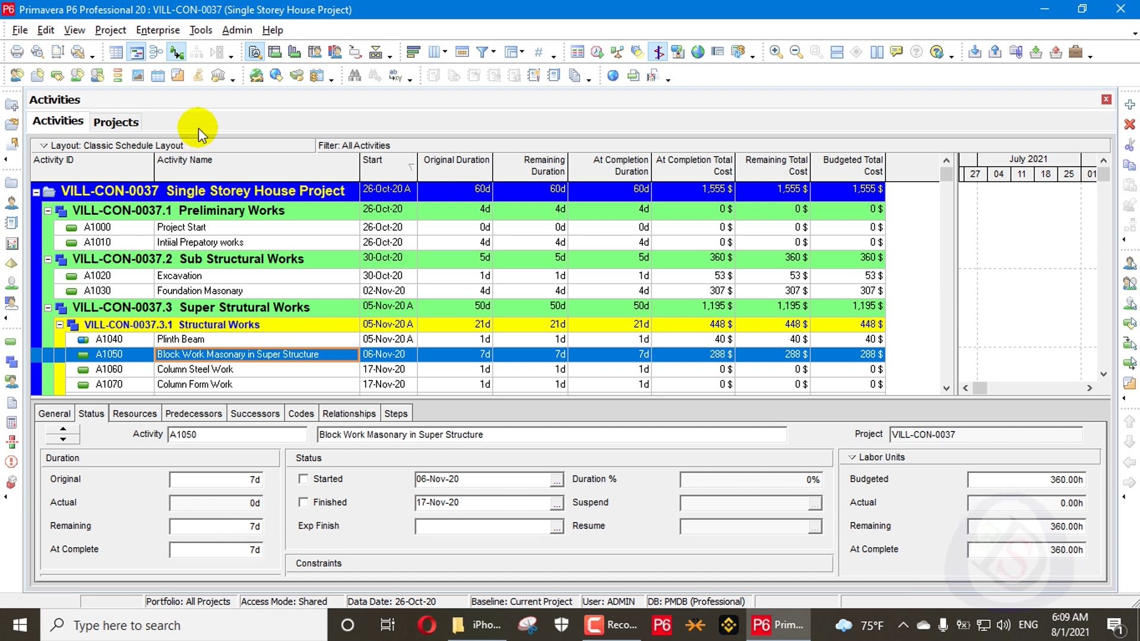
Step: Check the calculation options of VILL-CON-0037 and try remaining durations of 5 and 7 days on activity A1050, returning it to 5 days
{"action": "left_click", "coordinate": [116, 122]}
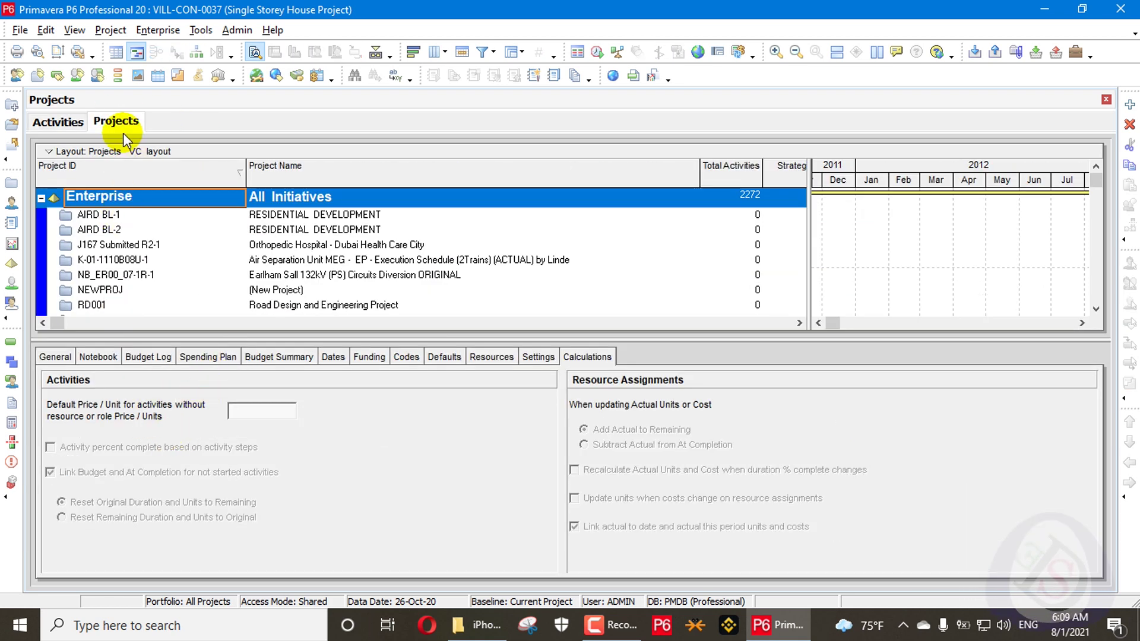
{"action": "left_click", "coordinate": [116, 290]}
{"action": "left_click", "coordinate": [118, 286]}
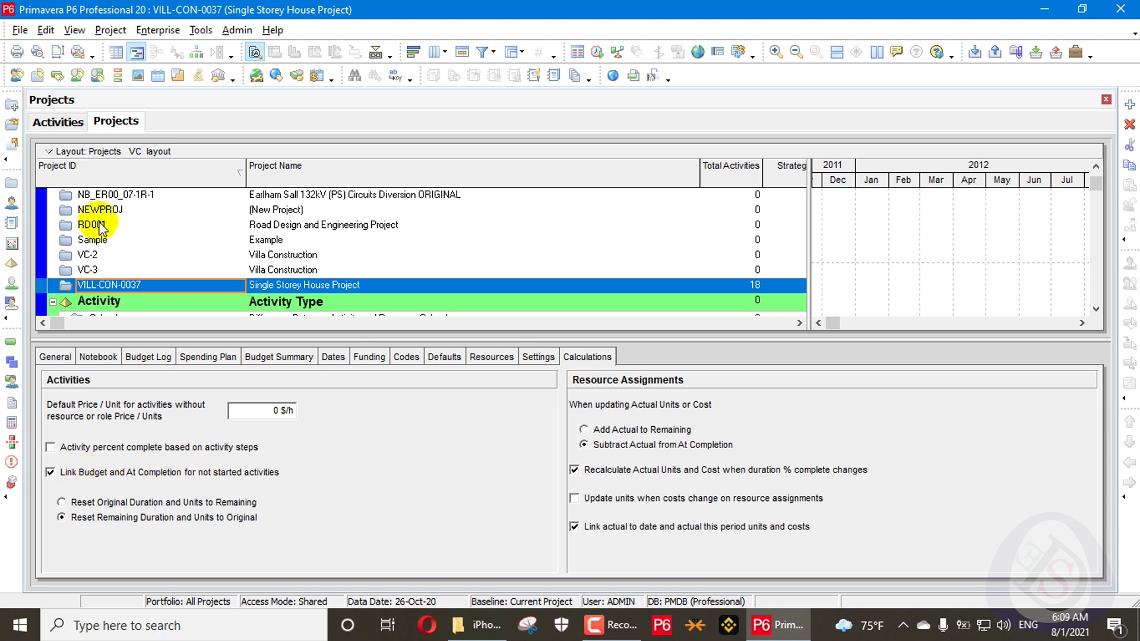
{"action": "left_click", "coordinate": [50, 120]}
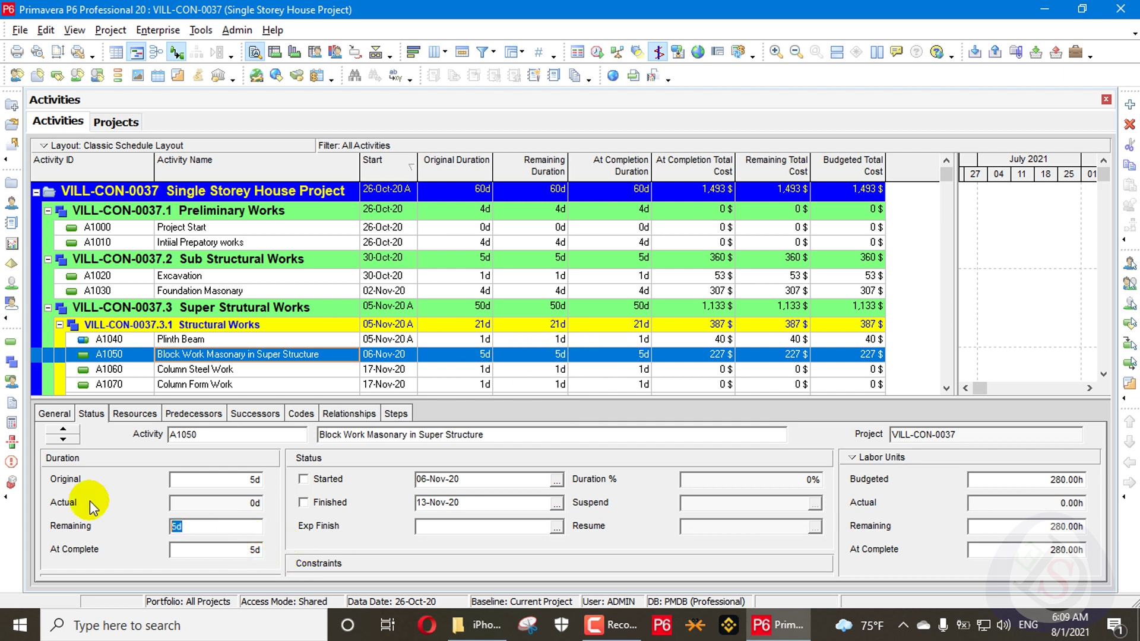
{"action": "type", "text": "7"}
{"action": "key", "text": "Return"}
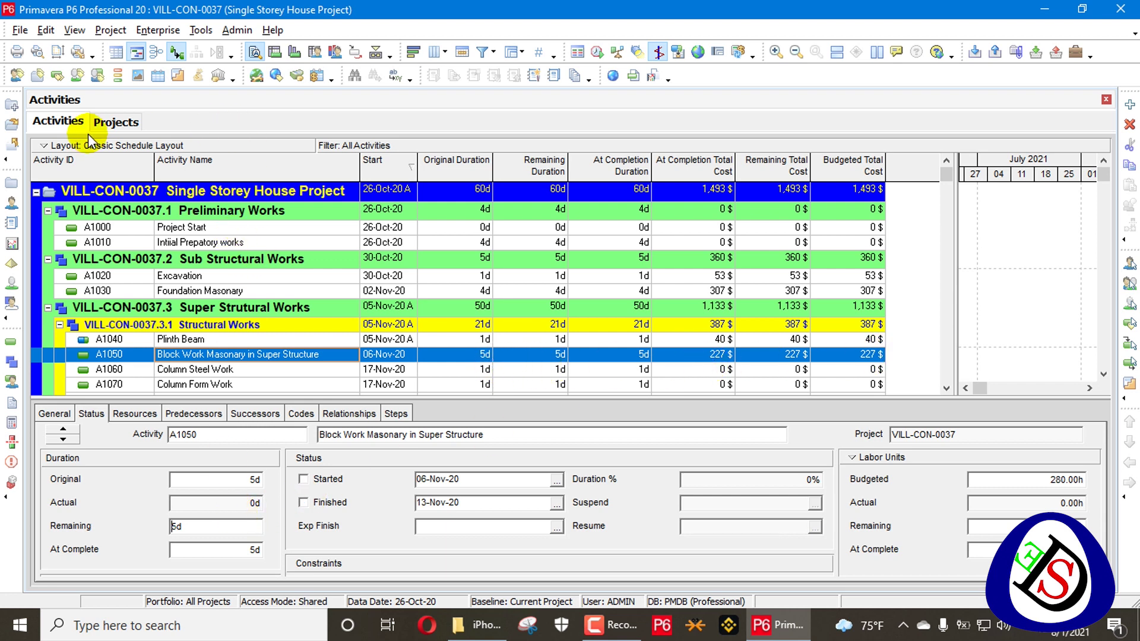
Step: Recheck the project's budget link option against activity A1050's status and set its remaining duration to 7 days
{"action": "left_click", "coordinate": [116, 122]}
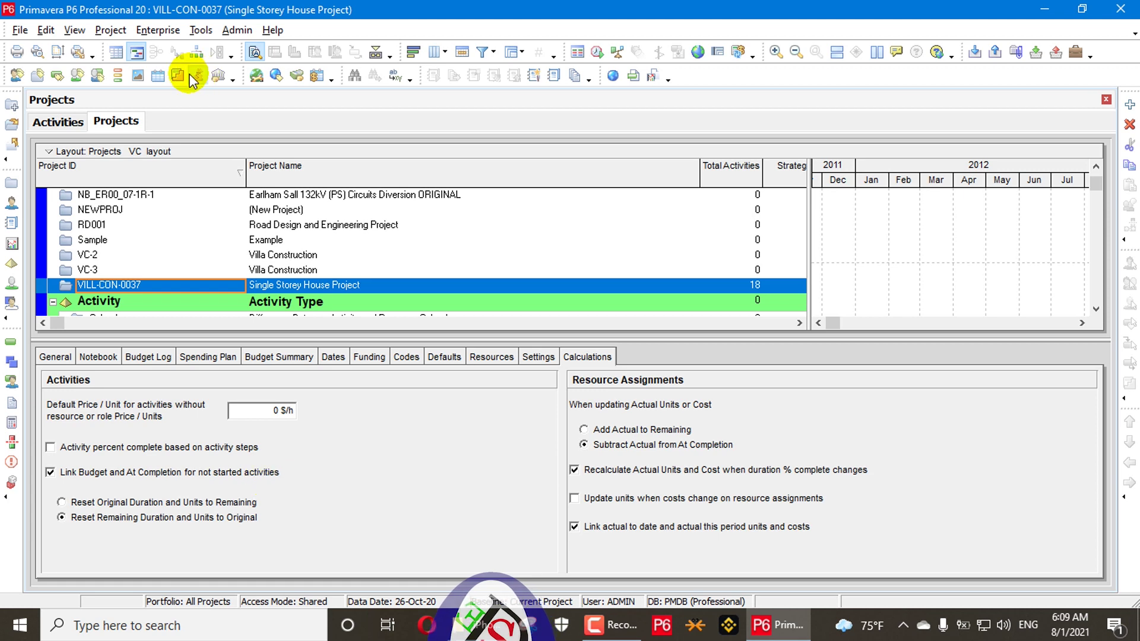
{"action": "left_click", "coordinate": [60, 122]}
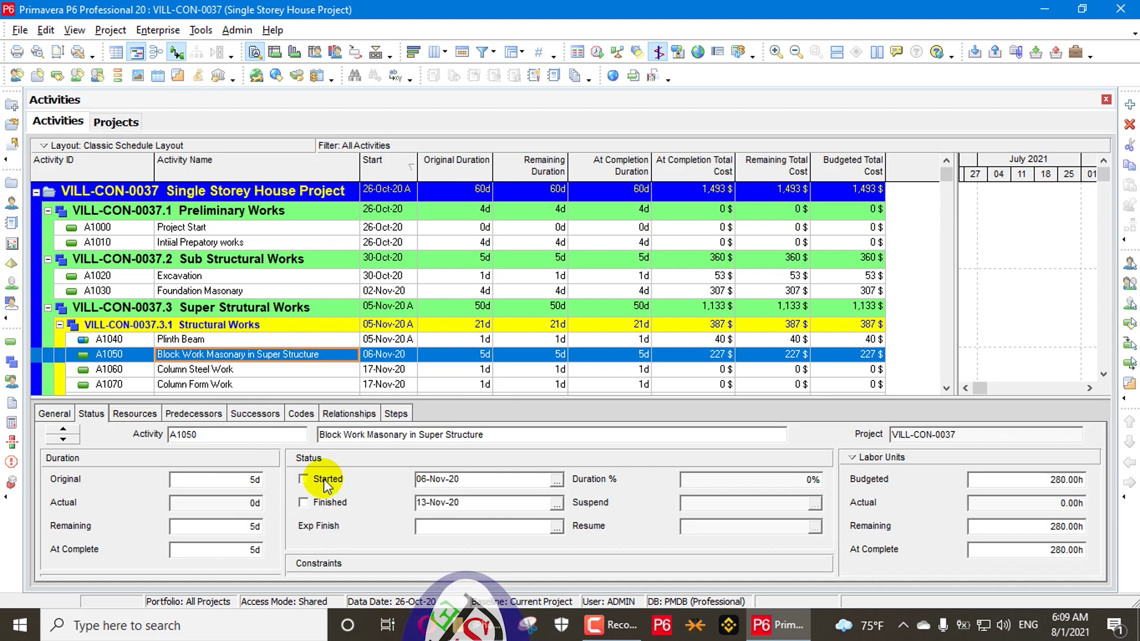
{"action": "left_click", "coordinate": [134, 122]}
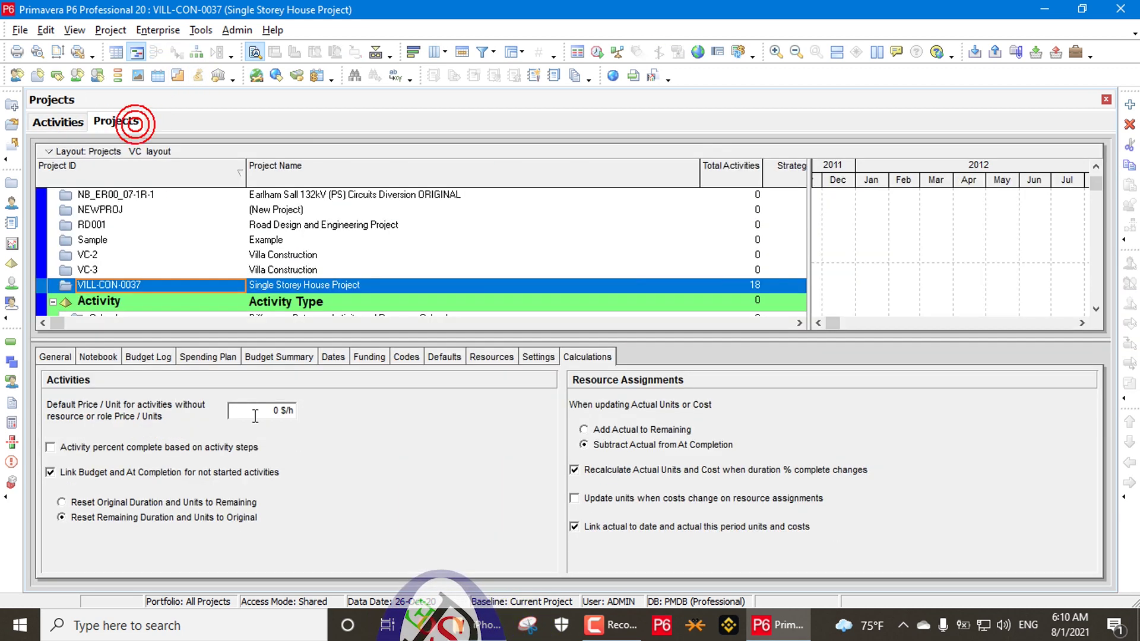
{"action": "left_click", "coordinate": [59, 122]}
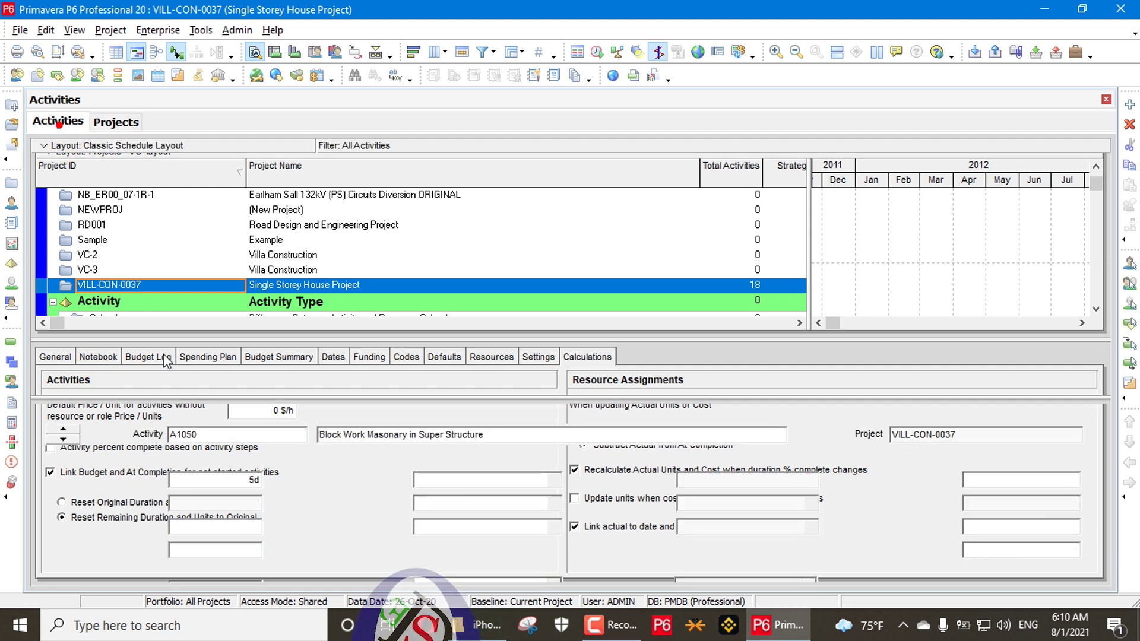
{"action": "left_click", "coordinate": [214, 526]}
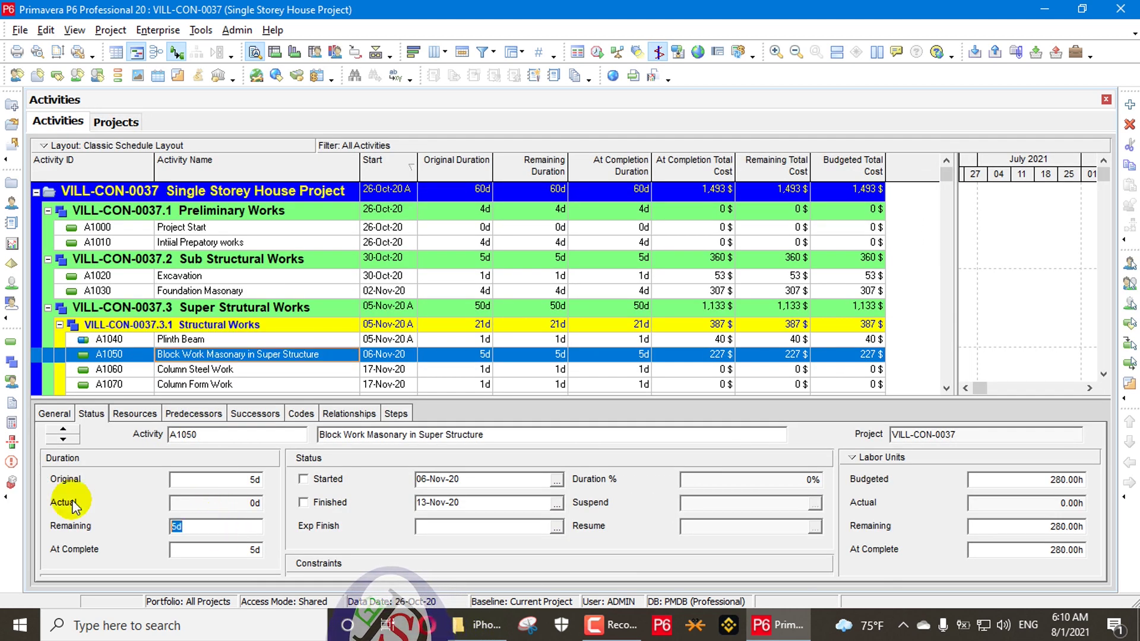
{"action": "key", "text": "Return"}
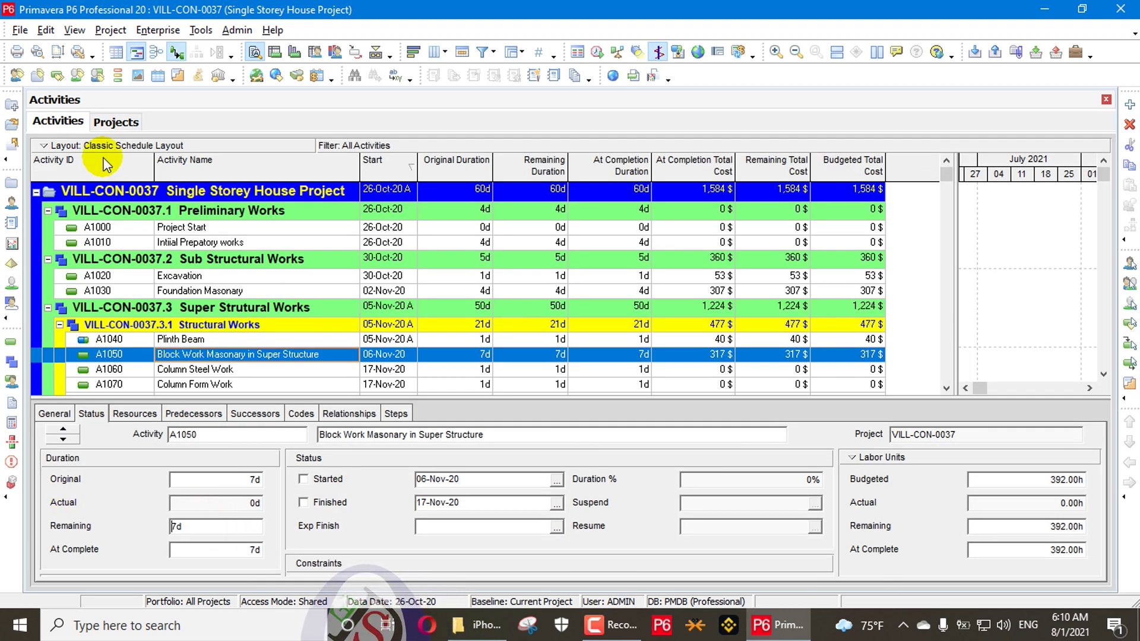
Step: Disable linking Budget and At Completion for not started activities in VILL-CON-0037
{"action": "left_click", "coordinate": [113, 122]}
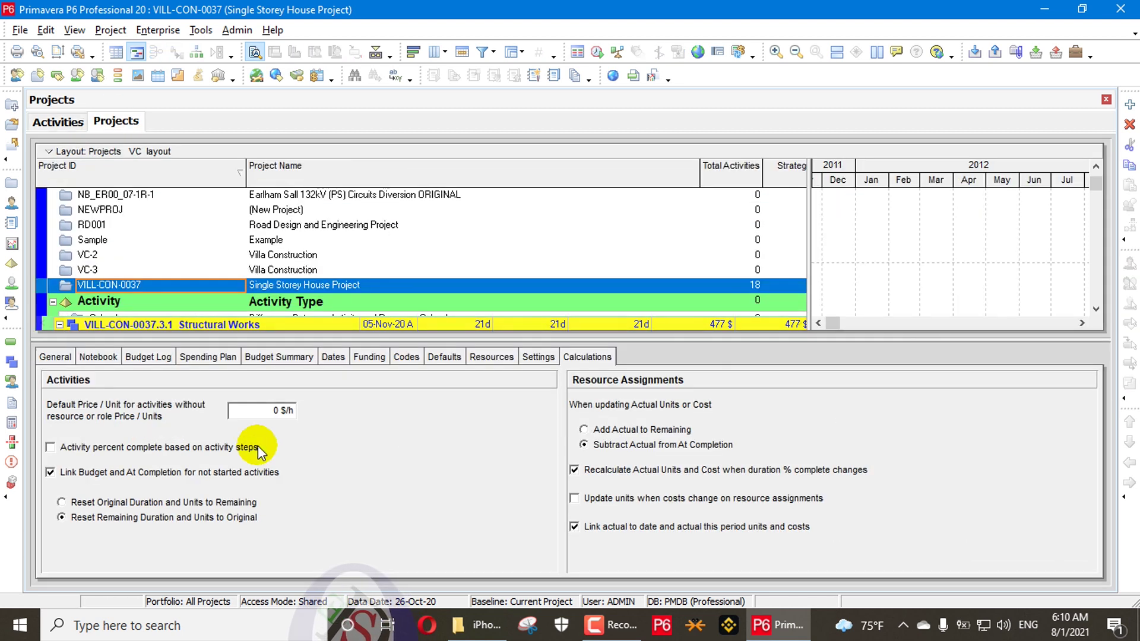
{"action": "left_click", "coordinate": [91, 472]}
Step: Set the remaining duration of activity A1050 to 5 days and show its resource assignments
{"action": "left_click", "coordinate": [41, 121]}
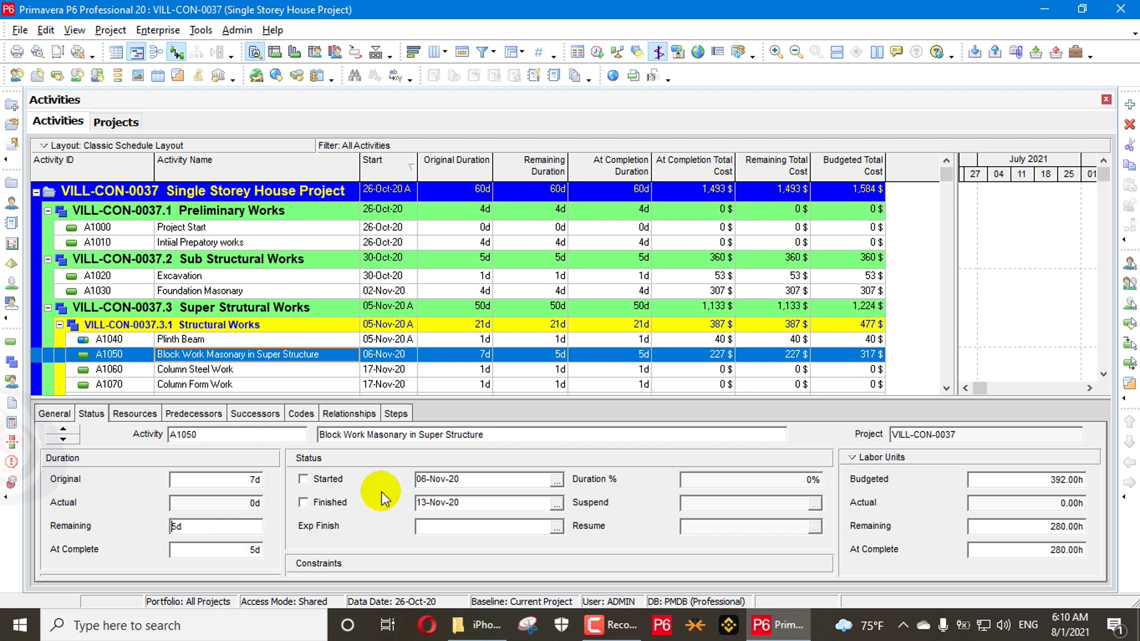
{"action": "left_click", "coordinate": [132, 414]}
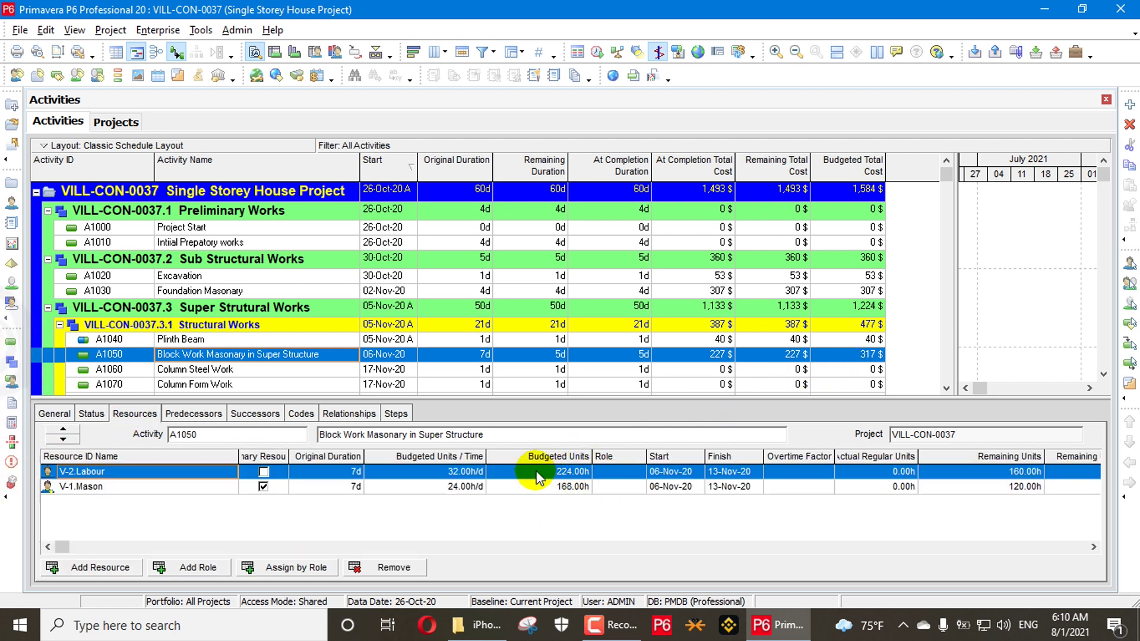
Step: Add the At Completion Units column to the resource assignment columns, searching the available options for "at"
{"action": "right_click", "coordinate": [522, 461]}
{"action": "left_click", "coordinate": [605, 467]}
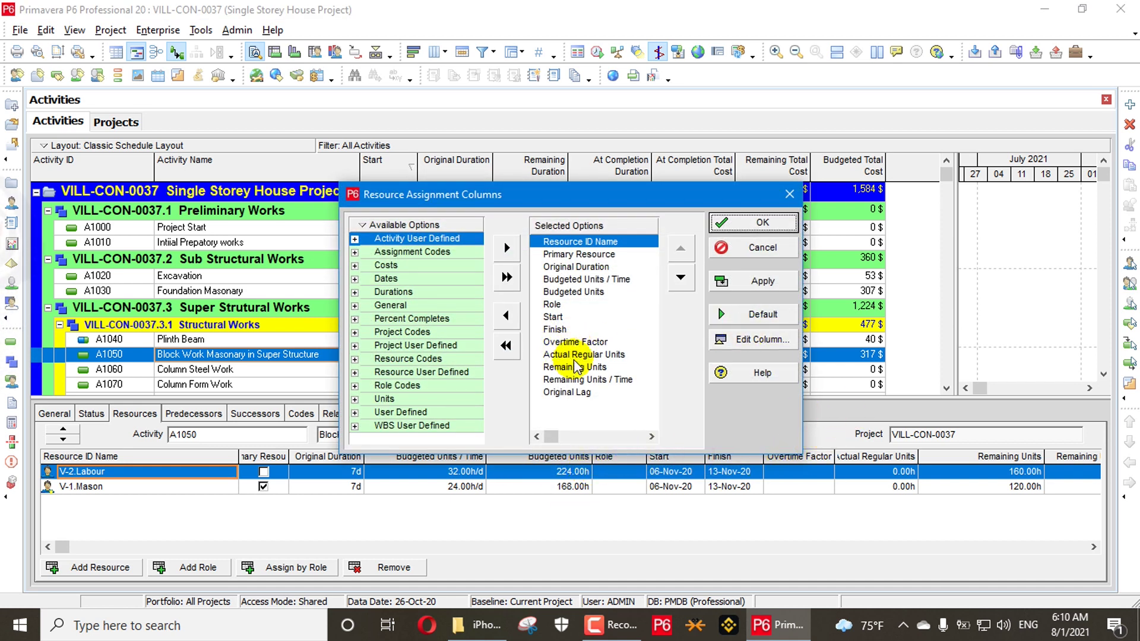
{"action": "left_click", "coordinate": [595, 369]}
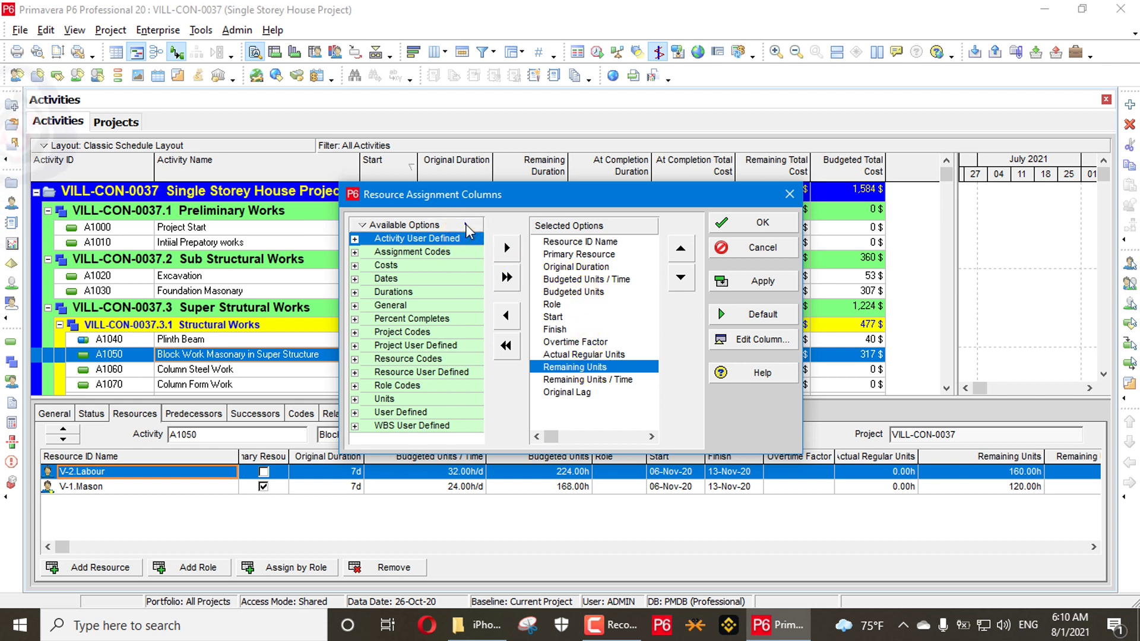
{"action": "right_click", "coordinate": [483, 231]}
{"action": "left_click", "coordinate": [486, 233]}
{"action": "type", "text": "a"}
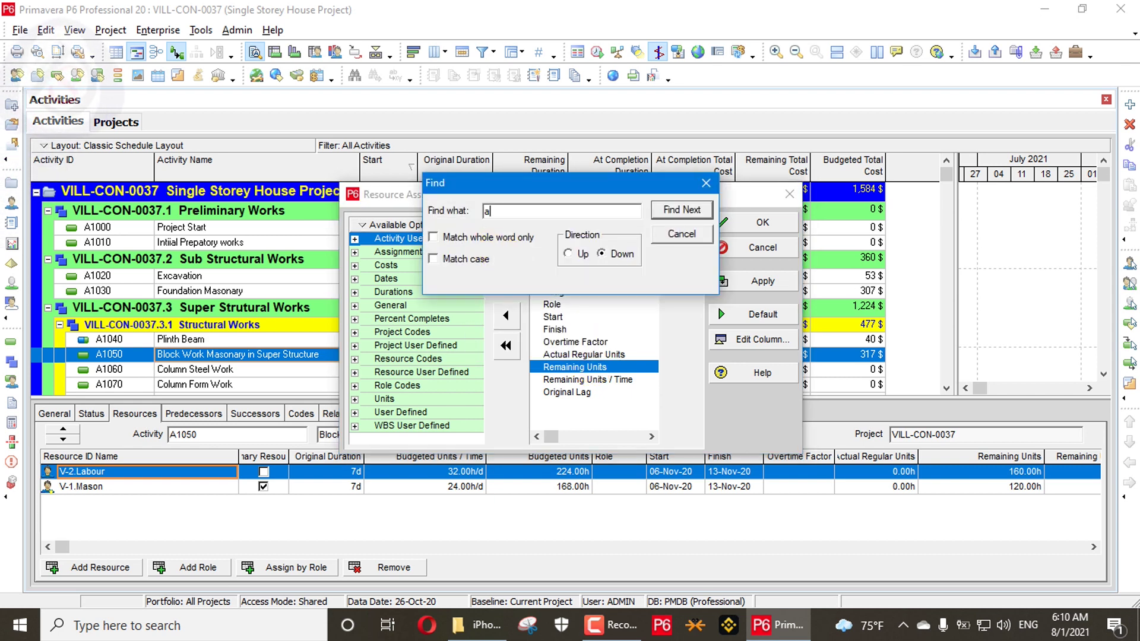
{"action": "type", "text": "t"}
{"action": "key", "text": "Return"}
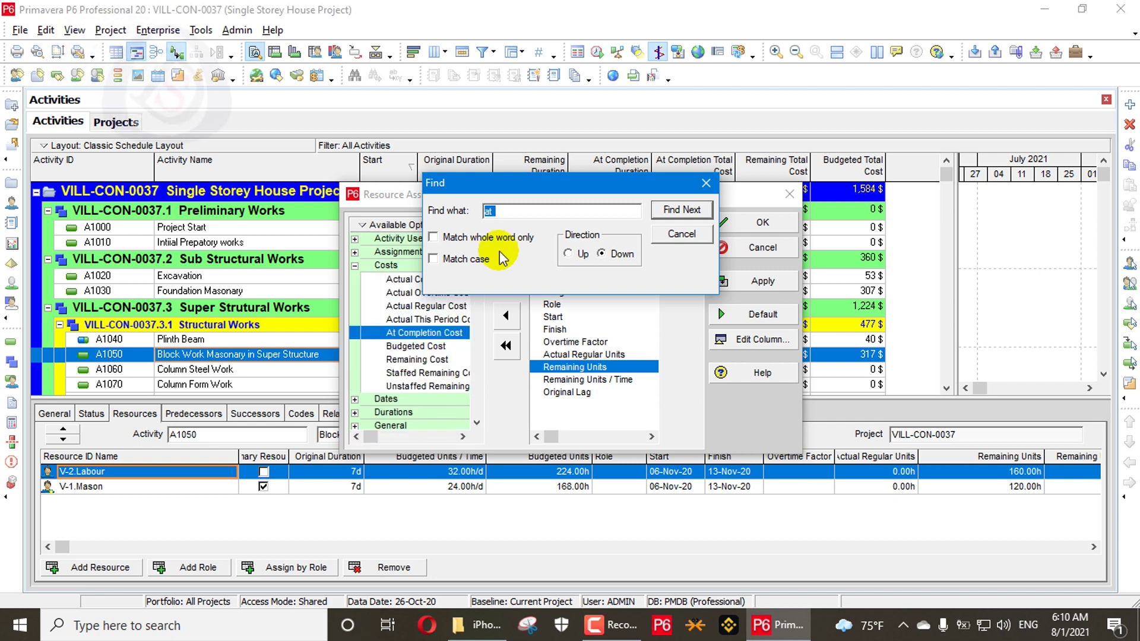
{"action": "key", "text": "Return"}
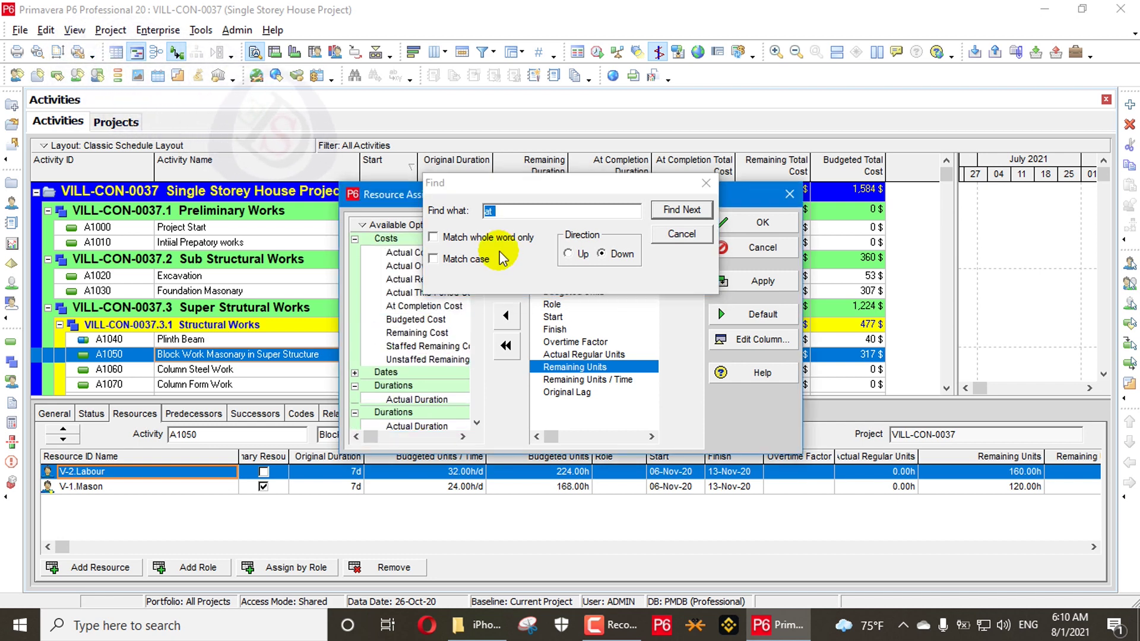
{"action": "key", "text": "Return"}
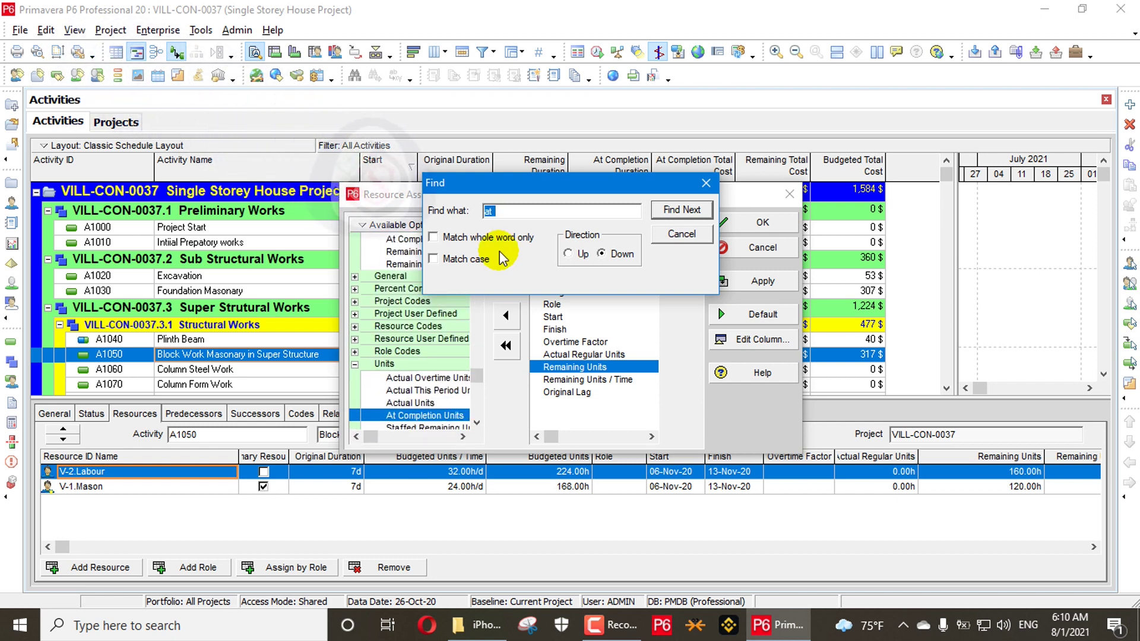
{"action": "left_click_drag", "start_coordinate": [479, 183], "coordinate": [501, 74]}
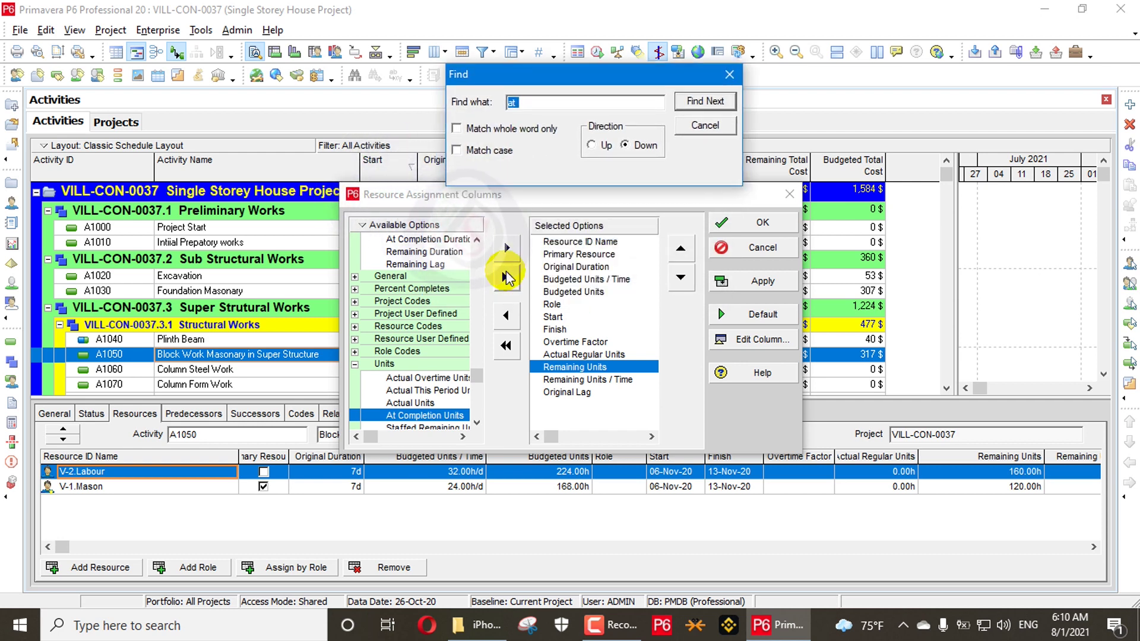
{"action": "left_click", "coordinate": [507, 248]}
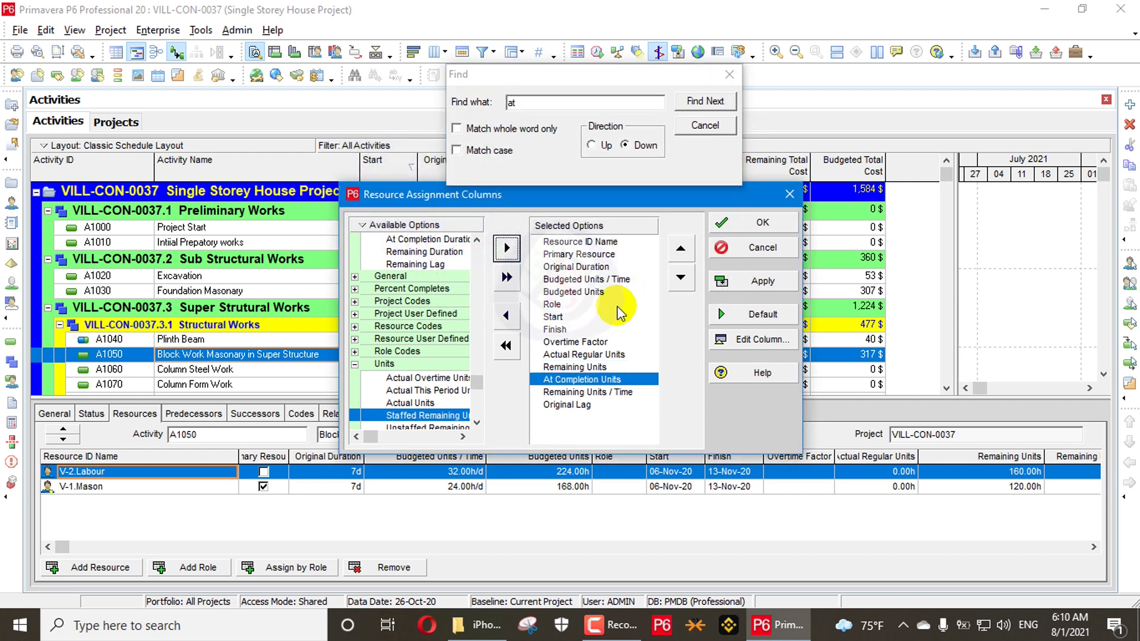
Step: Move Budgeted Units directly before Remaining Units in the resource assignment columns and accept the column setup
{"action": "left_click", "coordinate": [596, 291]}
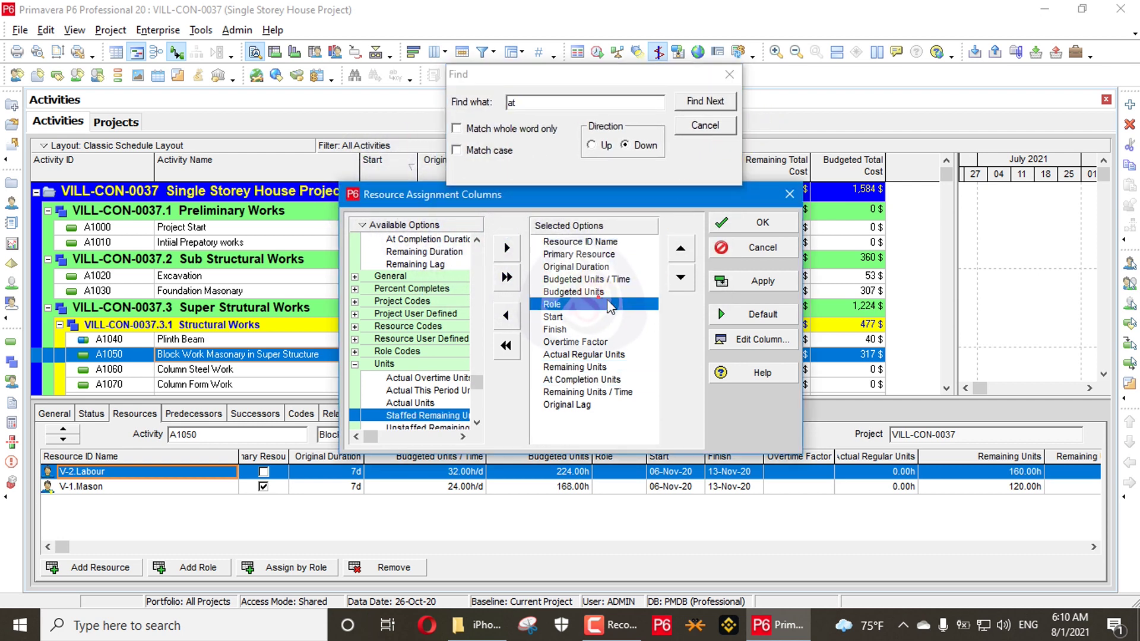
{"action": "left_click", "coordinate": [688, 281]}
{"action": "left_click", "coordinate": [688, 281]}
{"action": "left_click", "coordinate": [688, 282]}
{"action": "left_click", "coordinate": [688, 282]}
{"action": "left_click", "coordinate": [688, 281]}
{"action": "left_click", "coordinate": [688, 282]}
{"action": "left_click", "coordinate": [685, 249]}
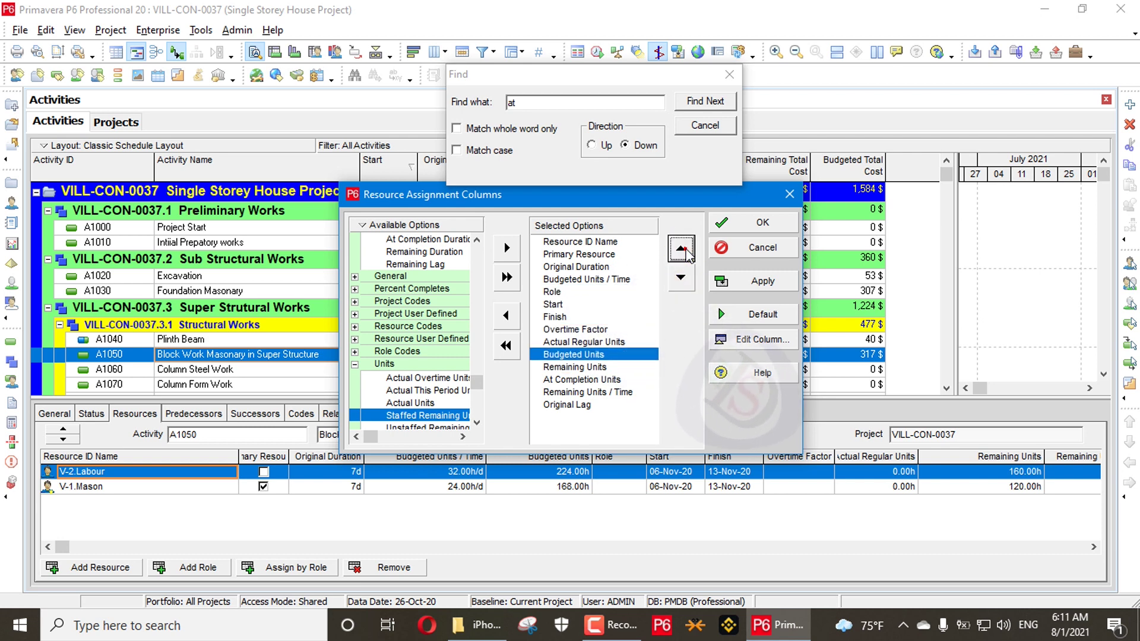
{"action": "left_click", "coordinate": [729, 74]}
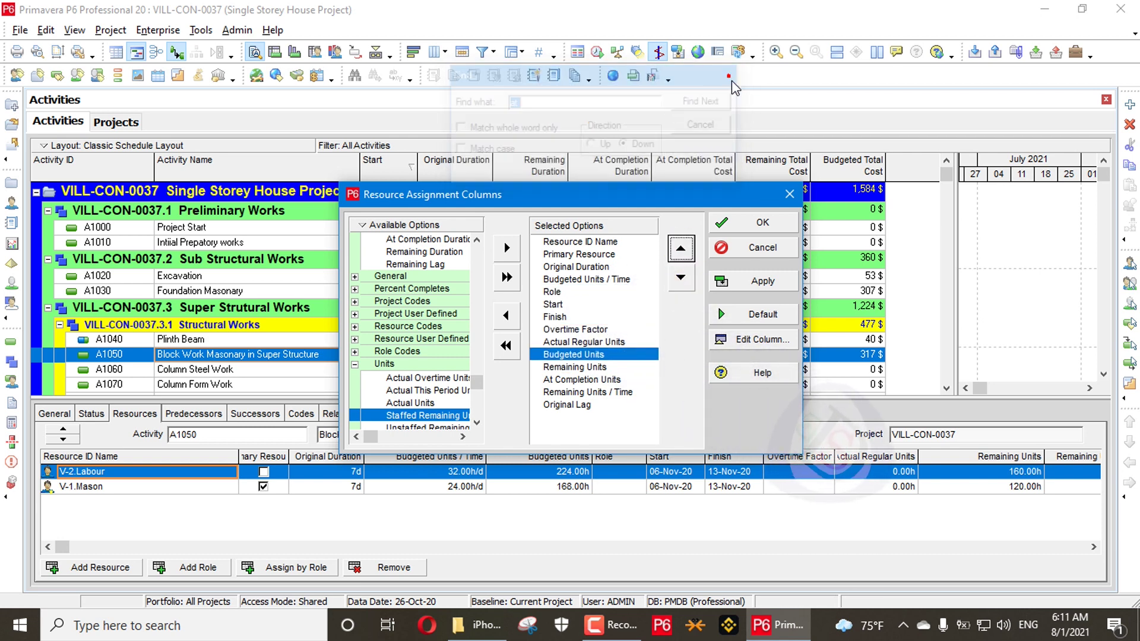
{"action": "left_click", "coordinate": [772, 222]}
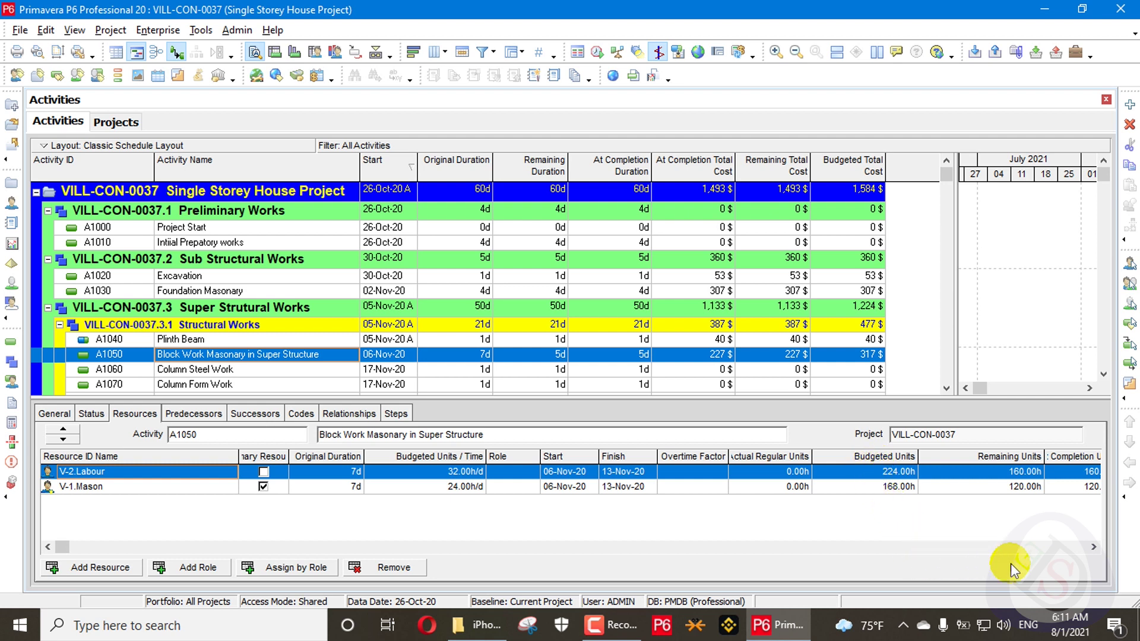
Step: Compare activity A1050's budgeted, remaining and at completion units per resource with its durations and labor units
{"action": "left_click", "coordinate": [1094, 547]}
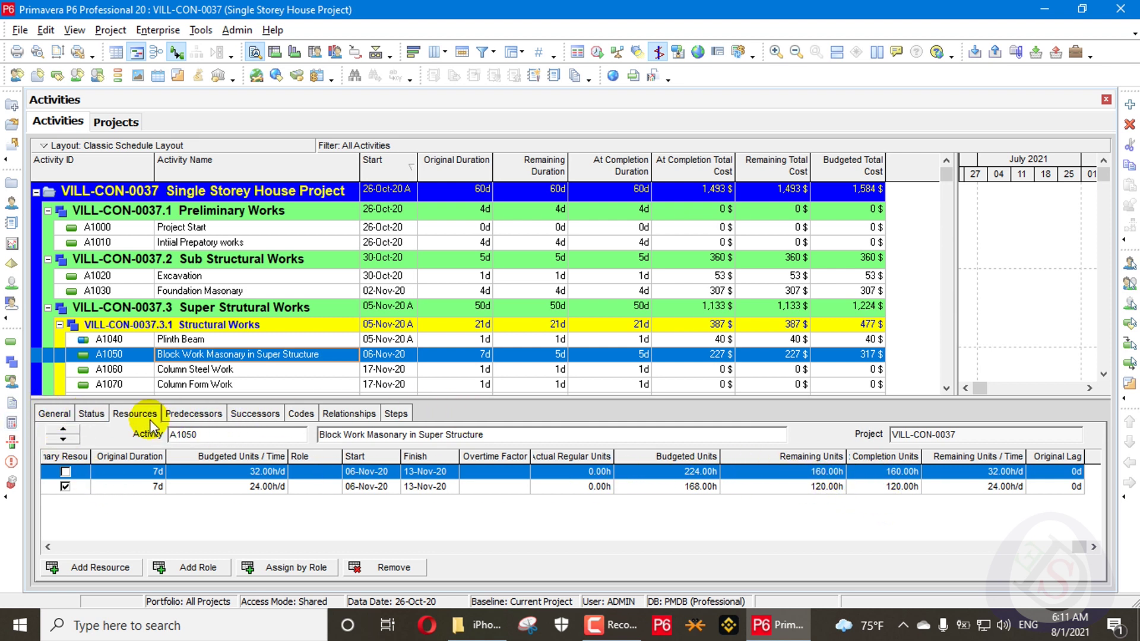
{"action": "left_click", "coordinate": [95, 414]}
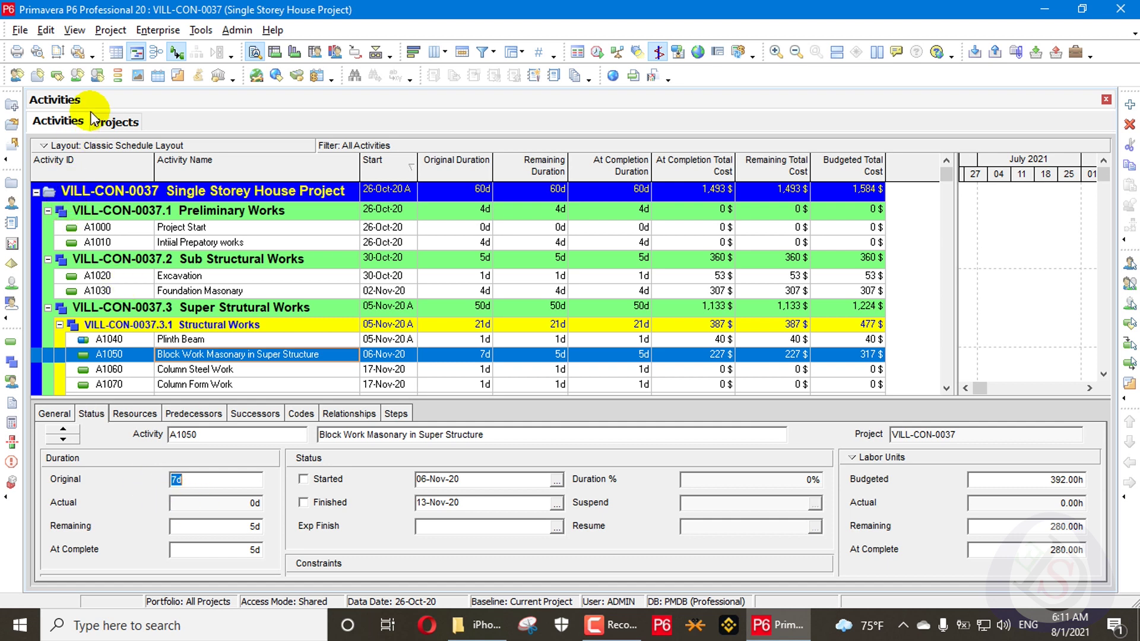
{"action": "left_click", "coordinate": [135, 413]}
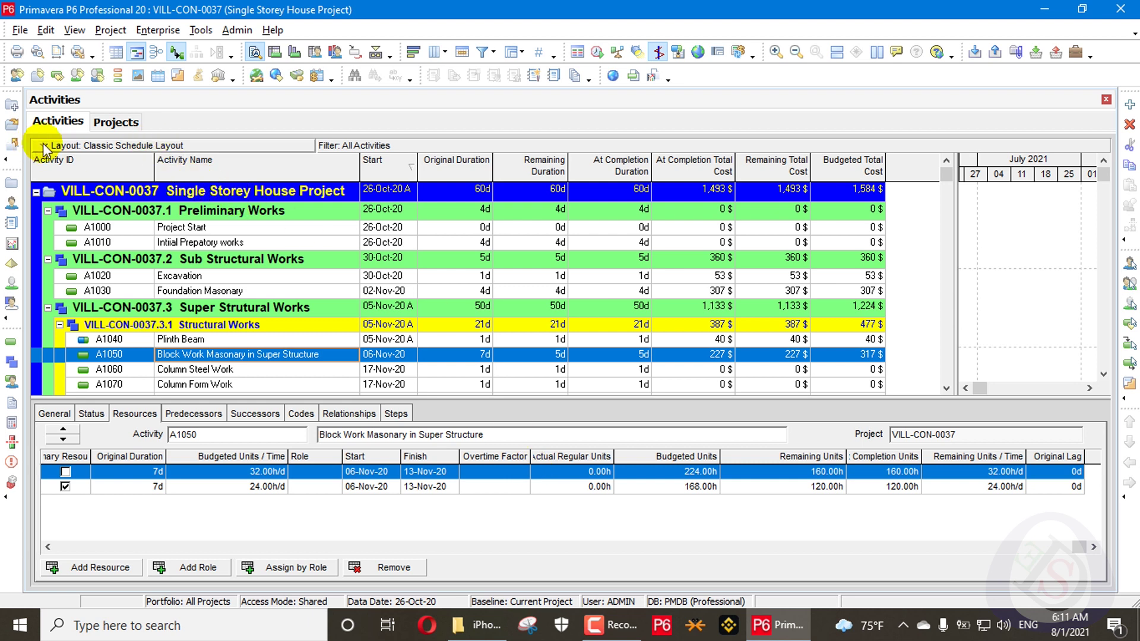
Step: Link Budget and At Completion for not started activities in VILL-CON-0037, accept the recalculation from budgeted values, and review A1050's units and durations
{"action": "left_click", "coordinate": [115, 121]}
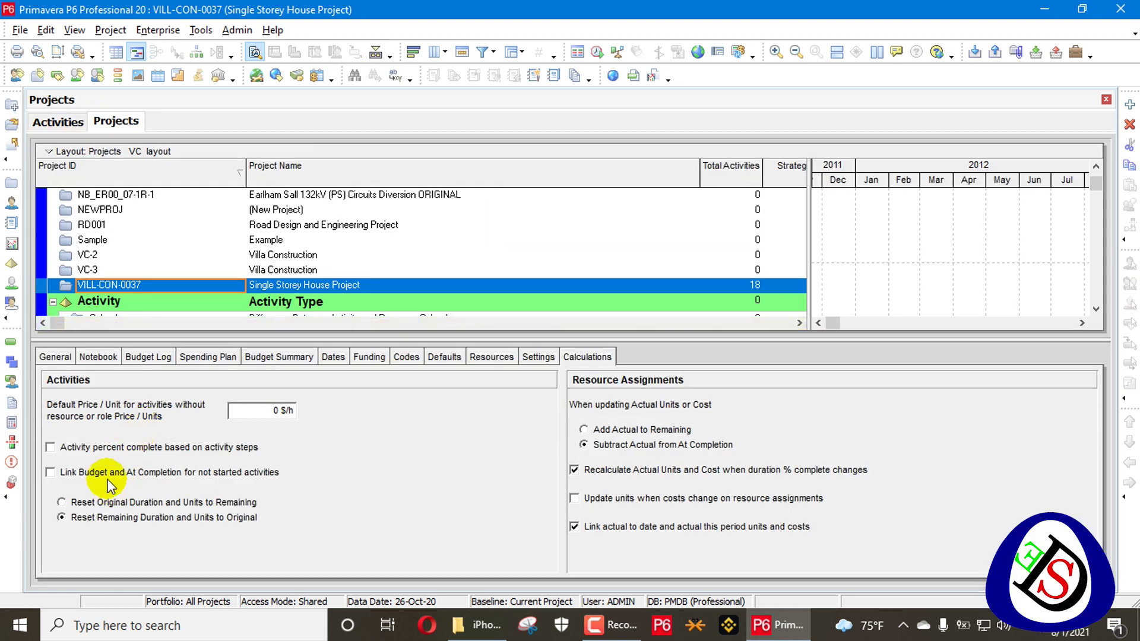
{"action": "left_click", "coordinate": [107, 478]}
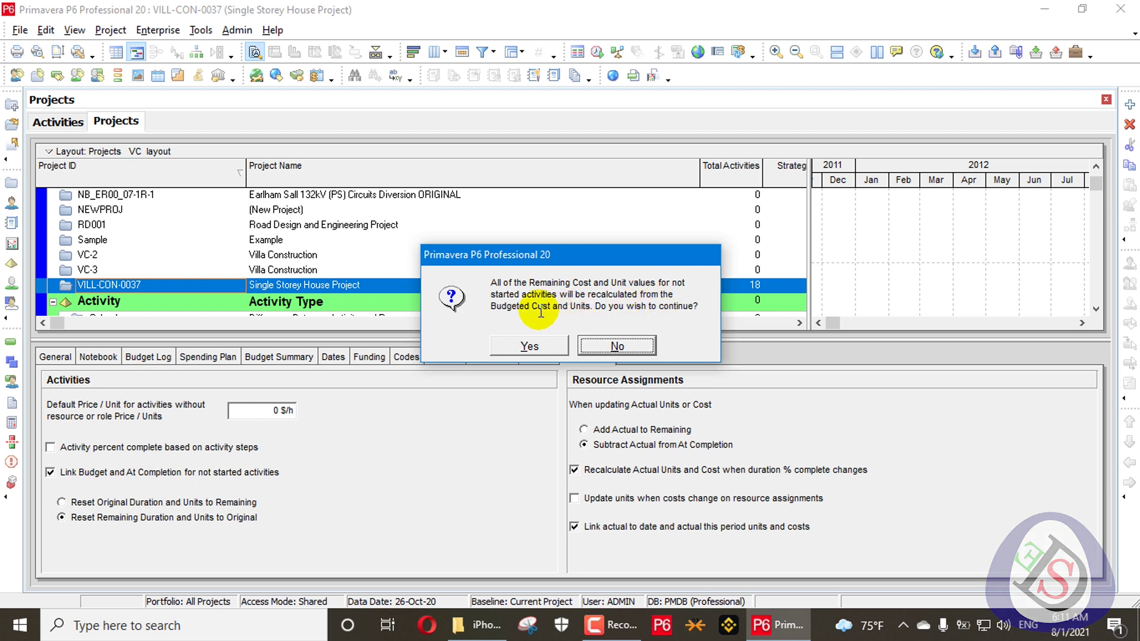
{"action": "left_click", "coordinate": [528, 346]}
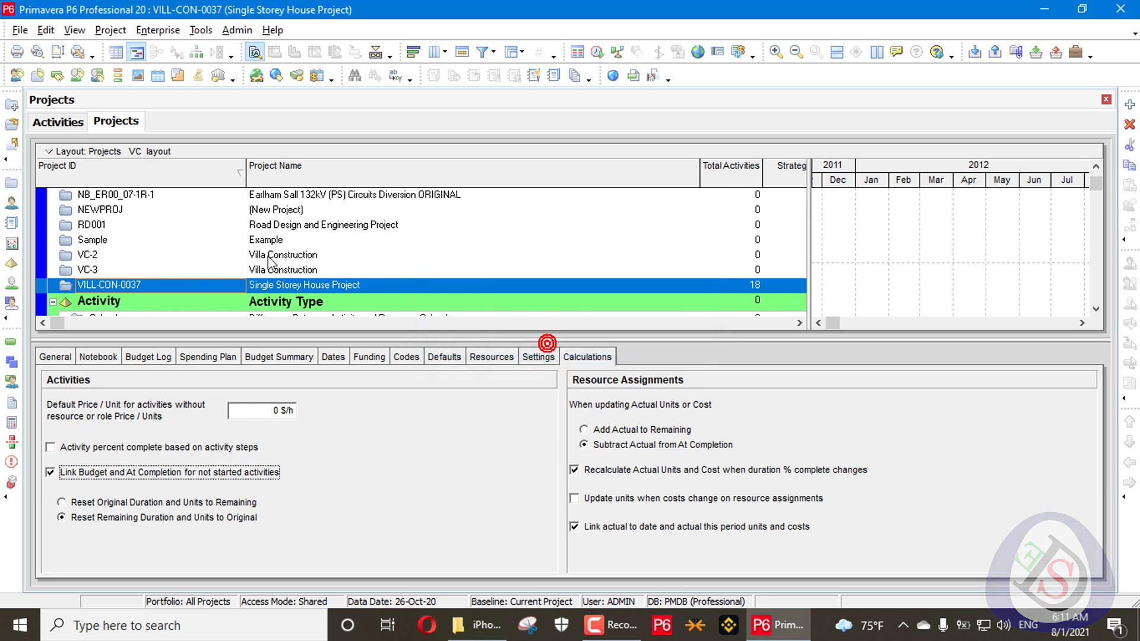
{"action": "left_click", "coordinate": [59, 122]}
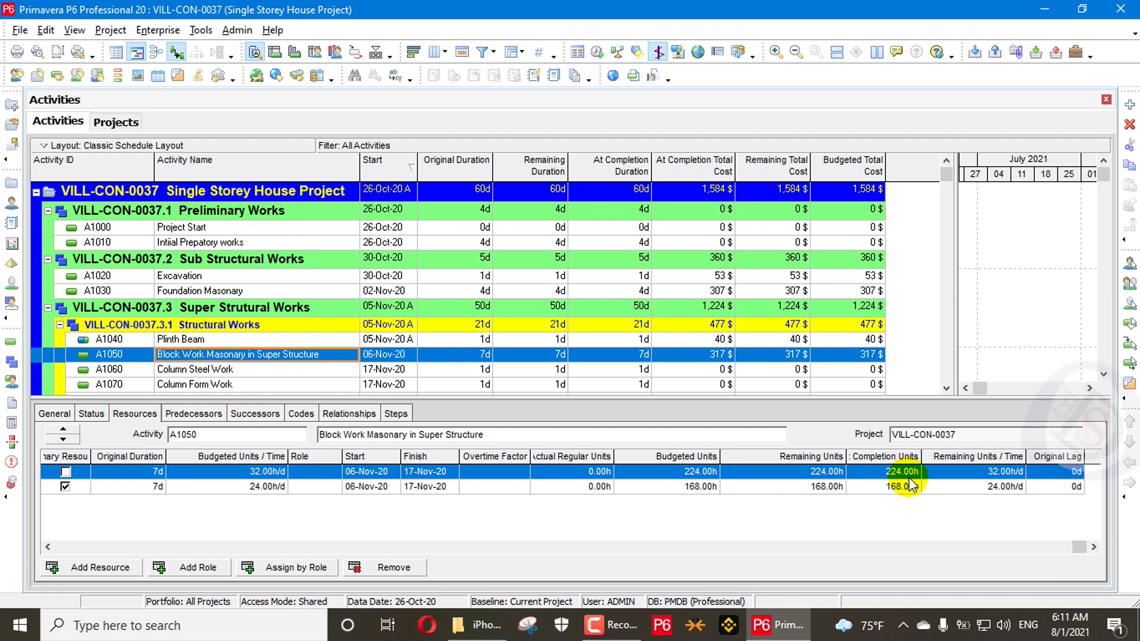
{"action": "left_click", "coordinate": [91, 414]}
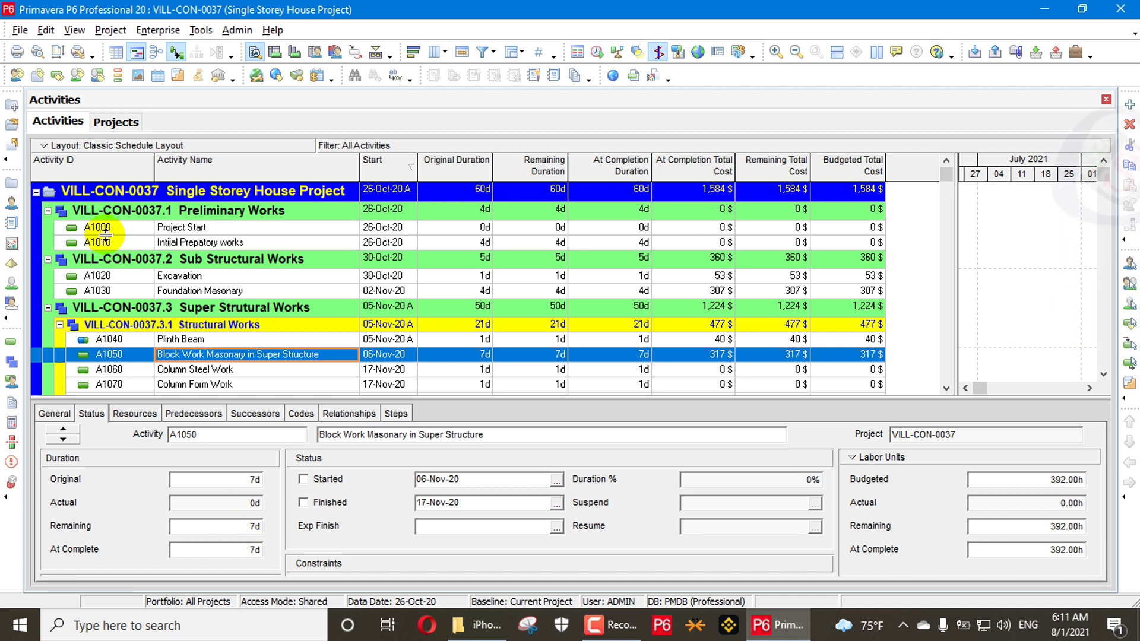
Step: Choose Reset Original Duration and Units to Remaining for VILL-CON-0037 and disable linking Budget and At Completion for not started activities
{"action": "left_click", "coordinate": [115, 122]}
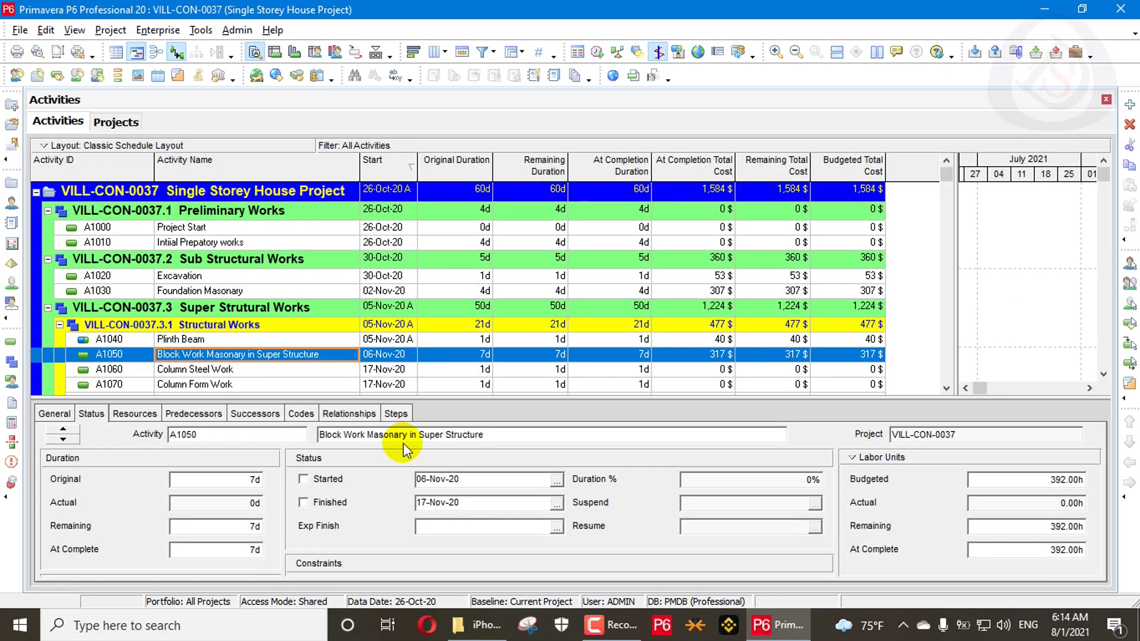
{"action": "left_click", "coordinate": [130, 124]}
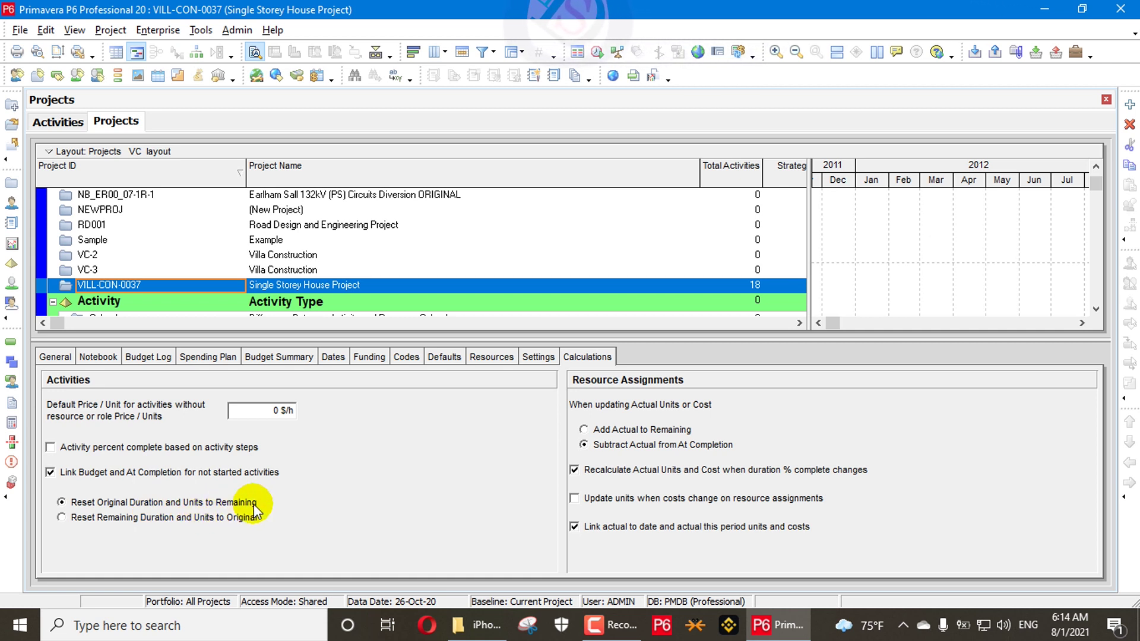
{"action": "left_click", "coordinate": [73, 472]}
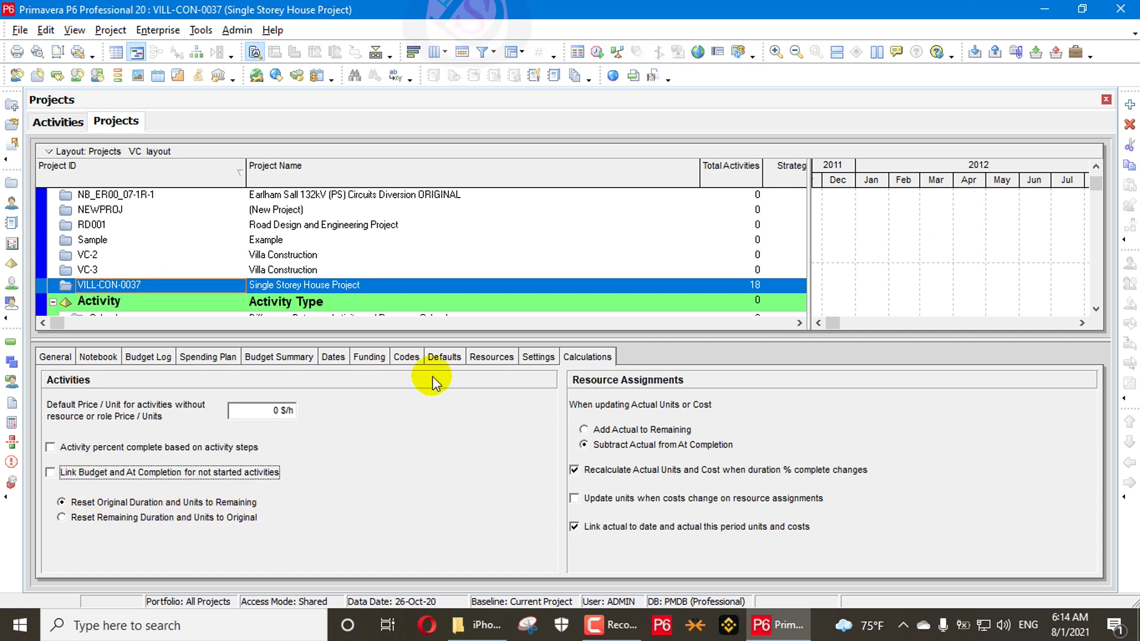
Step: Set the original duration of activity A1050 to 10 days
{"action": "left_click", "coordinate": [82, 121]}
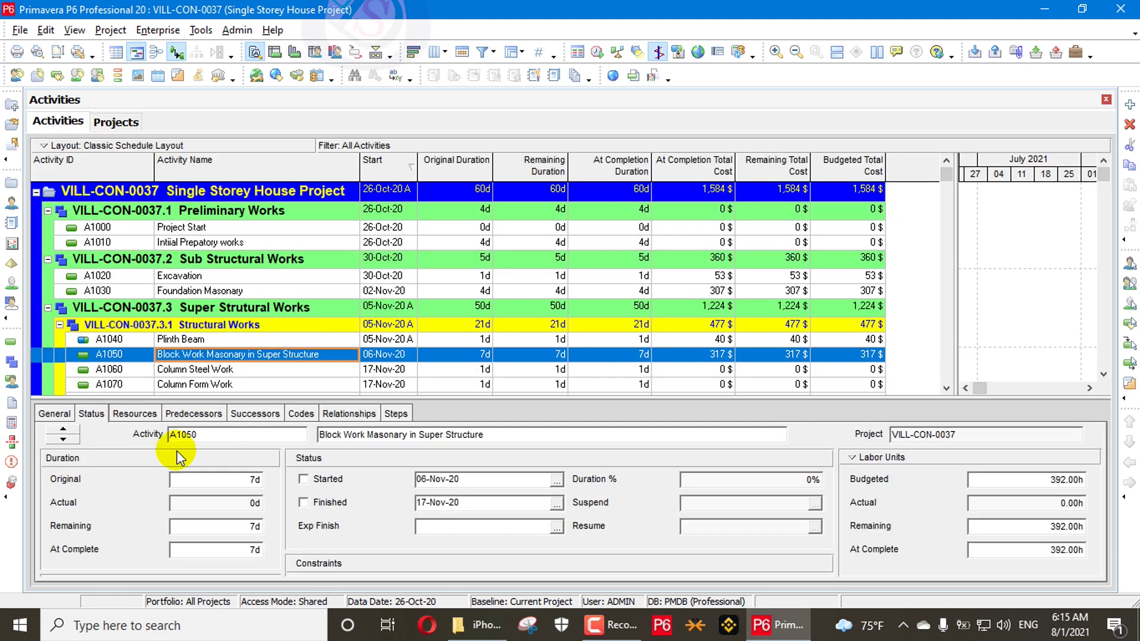
{"action": "left_click", "coordinate": [213, 480]}
{"action": "double_click", "coordinate": [214, 480]}
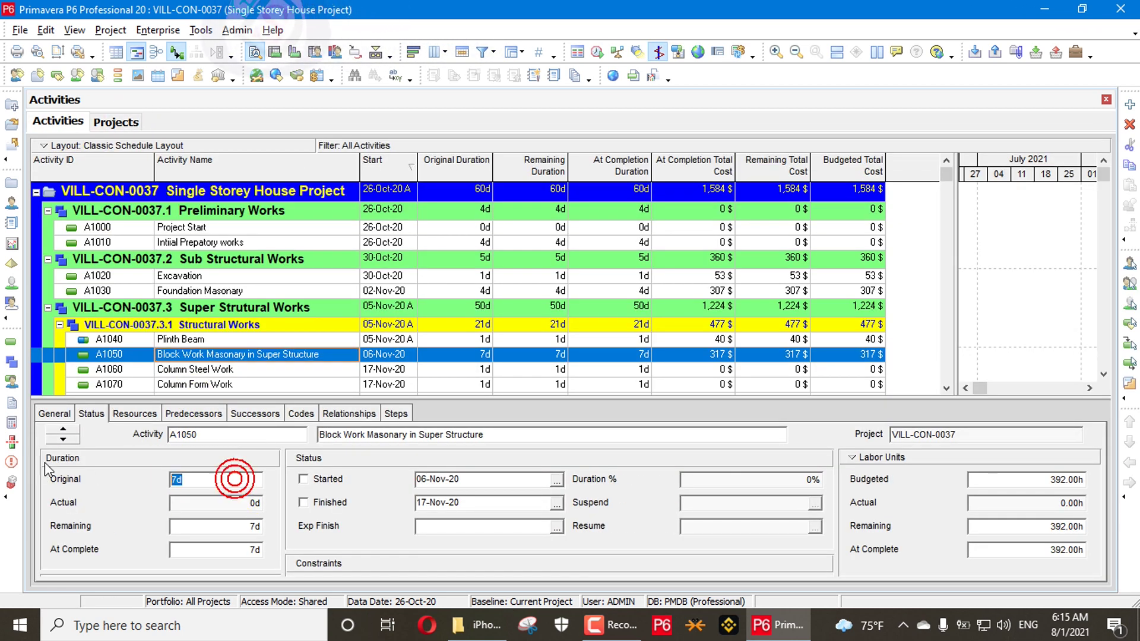
{"action": "type", "text": "10"}
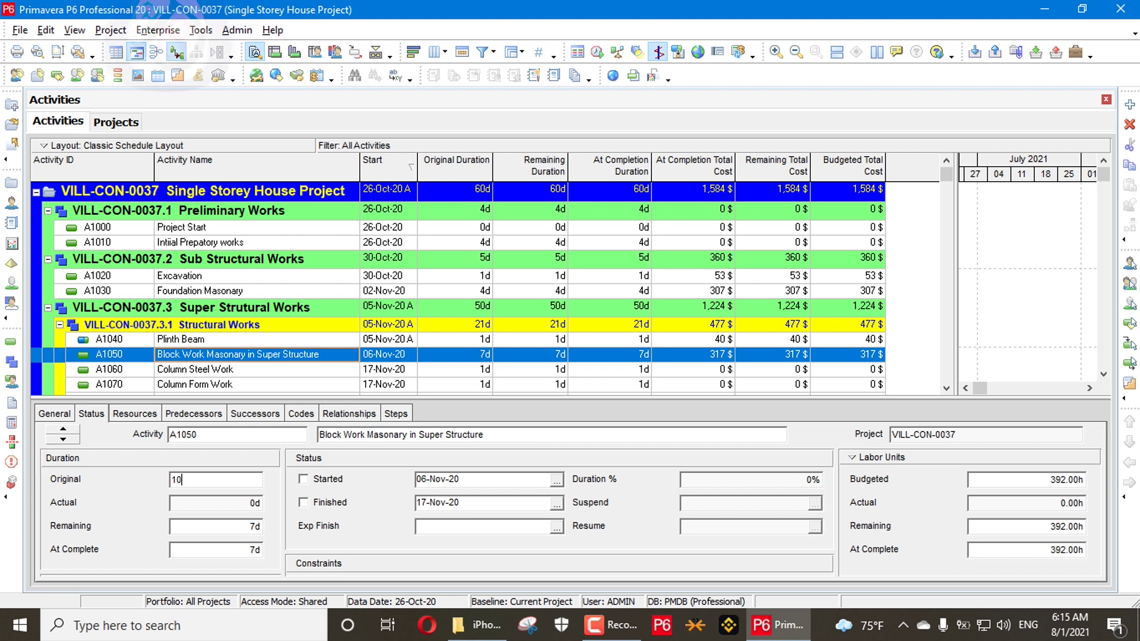
{"action": "left_click", "coordinate": [233, 528]}
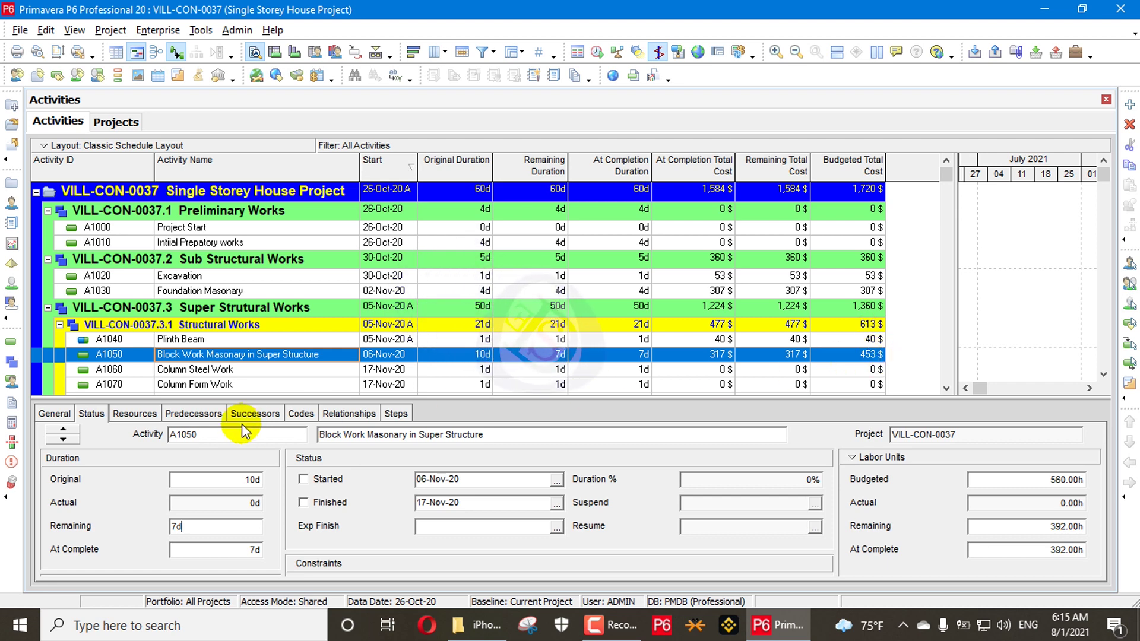
Step: Examine activity A1050's resource units, duration type and status durations against the project's budget link option
{"action": "left_click", "coordinate": [134, 414]}
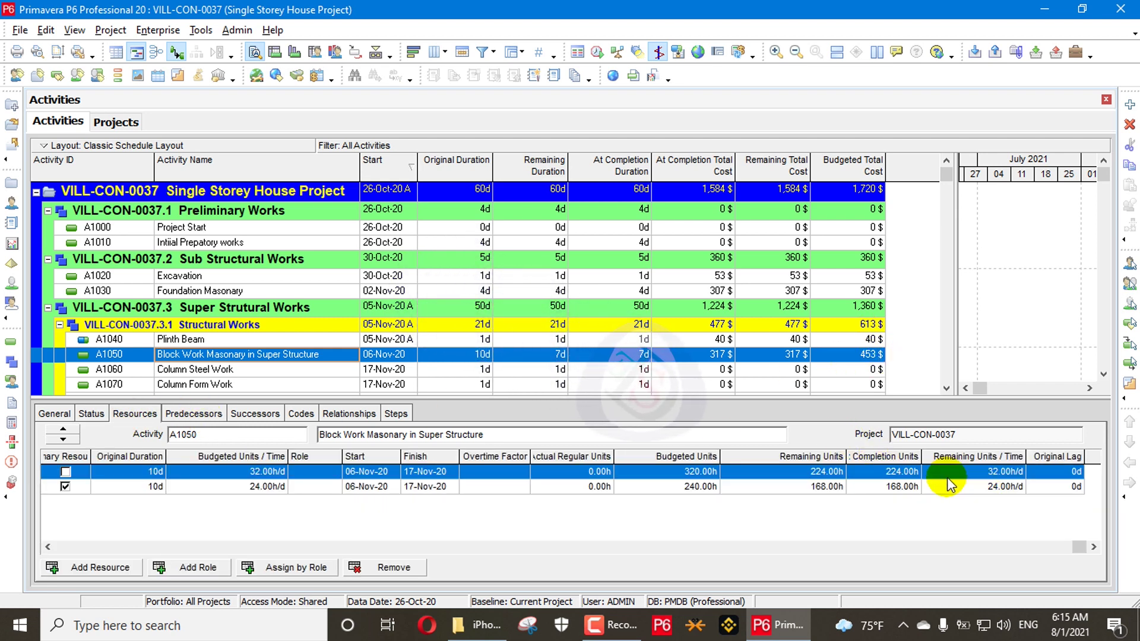
{"action": "left_click", "coordinate": [49, 414]}
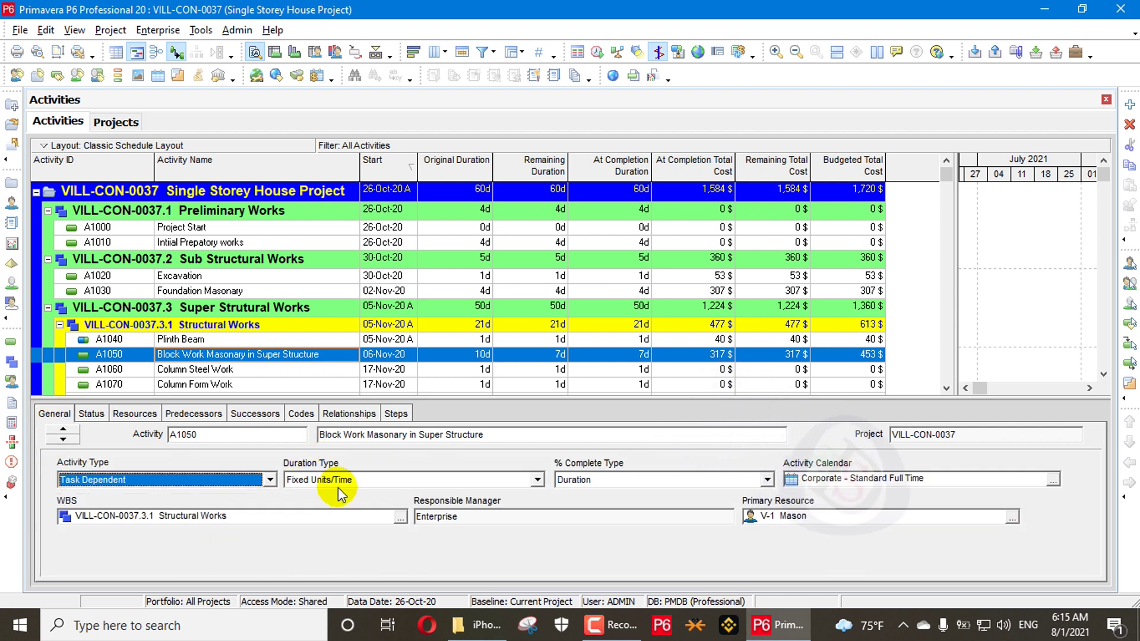
{"action": "left_click", "coordinate": [90, 415]}
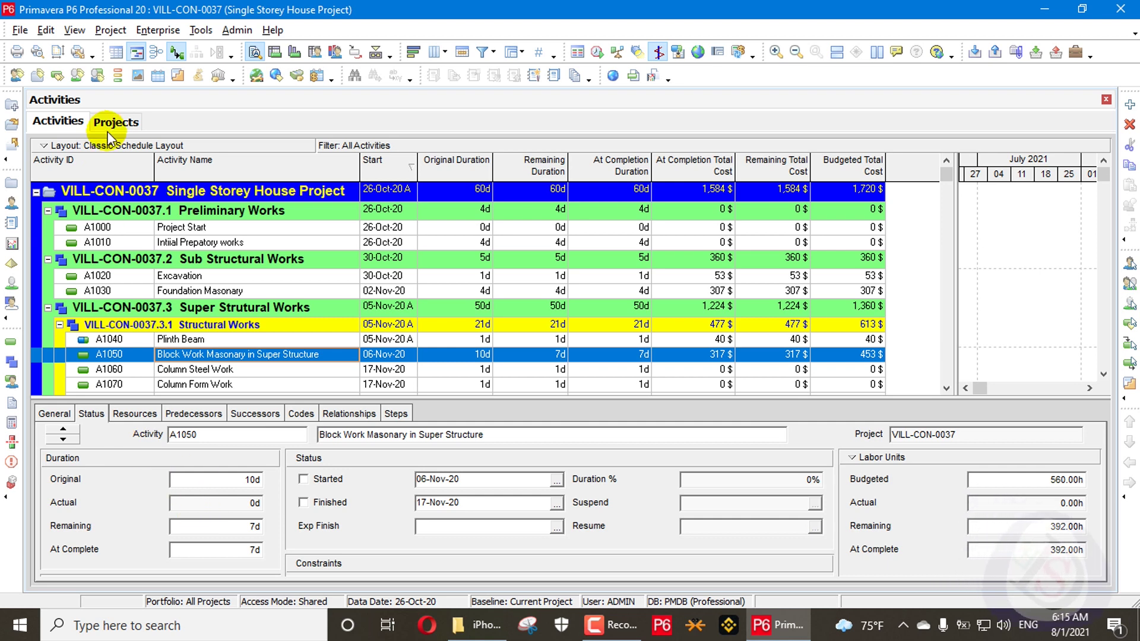
{"action": "left_click", "coordinate": [123, 123]}
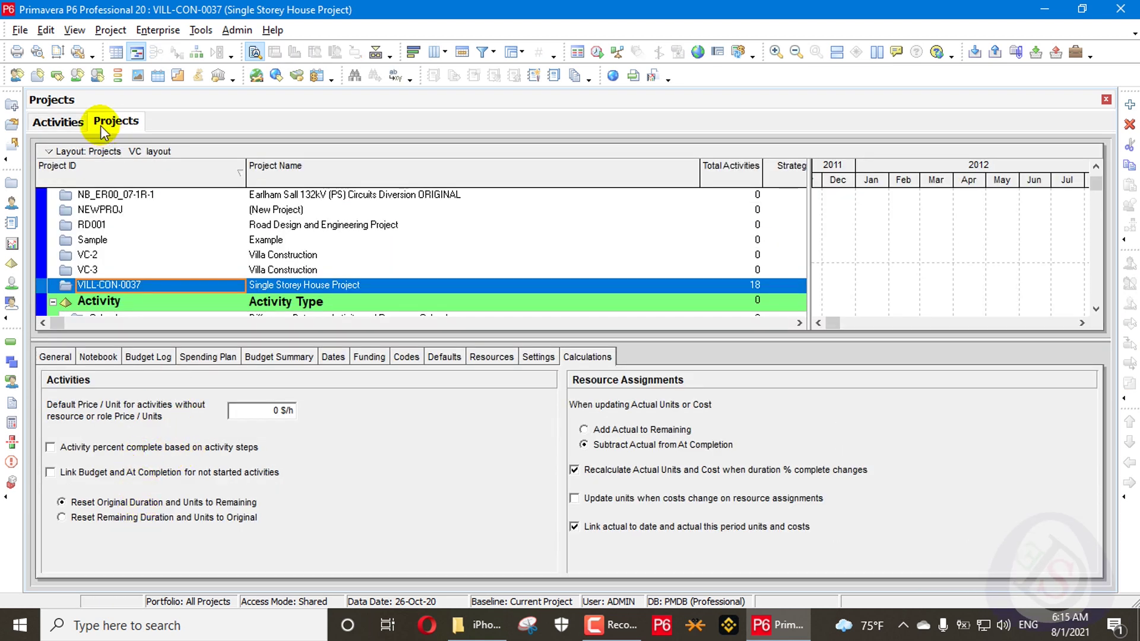
{"action": "left_click", "coordinate": [74, 122]}
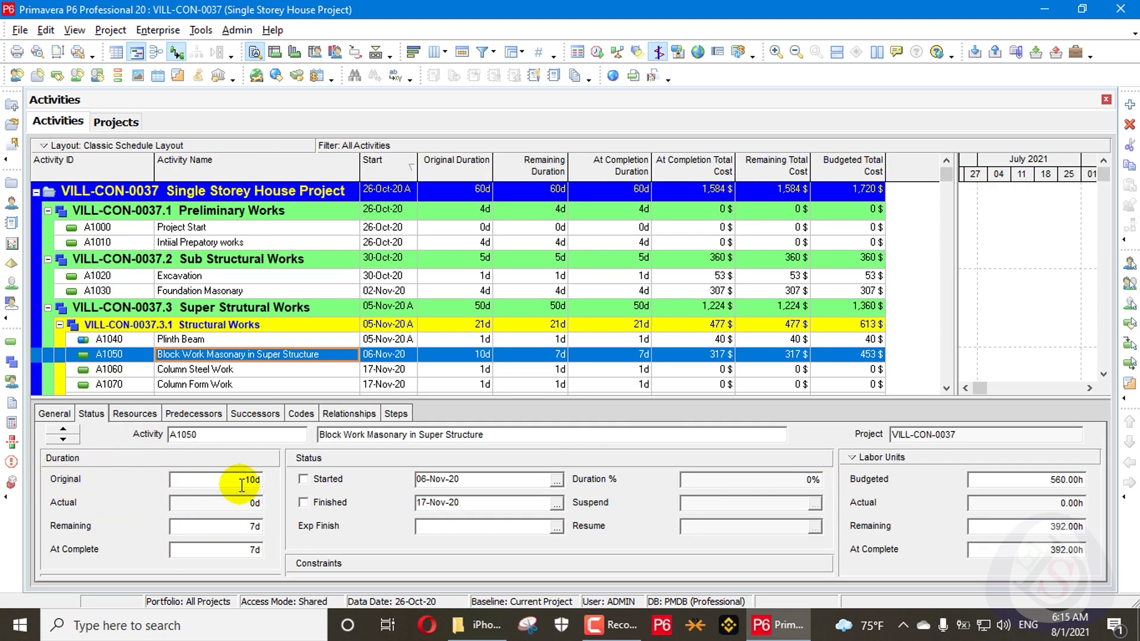
Step: Enable linking Budget and At Completion for not started activities with original durations and units reset to remaining, and accept the recalculation
{"action": "left_click", "coordinate": [116, 123]}
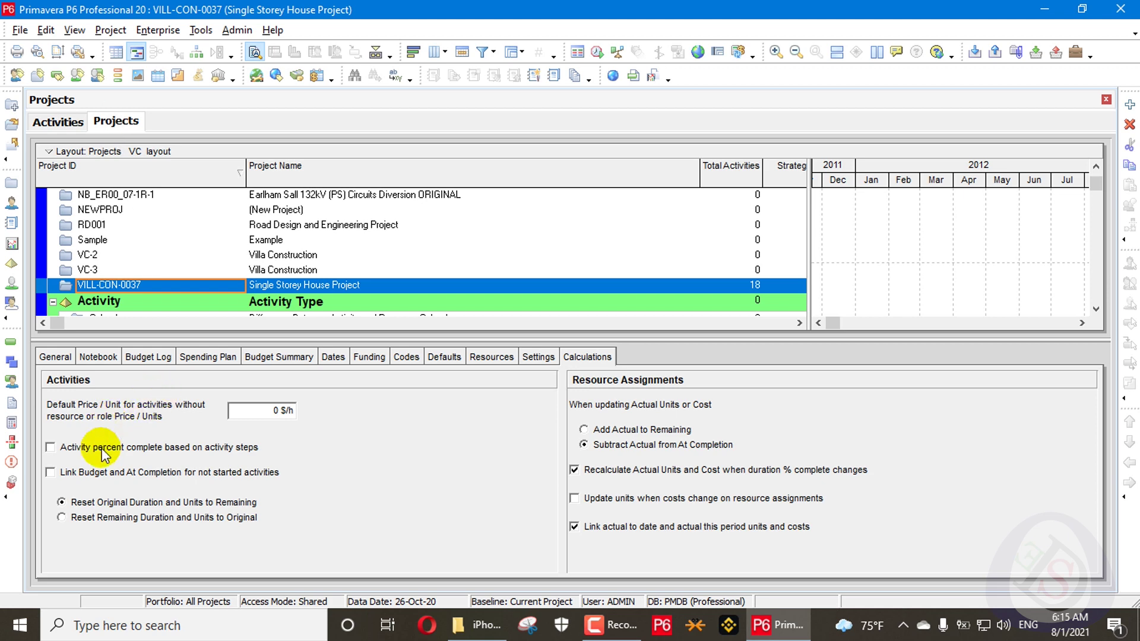
{"action": "left_click", "coordinate": [91, 475]}
{"action": "left_click", "coordinate": [529, 344]}
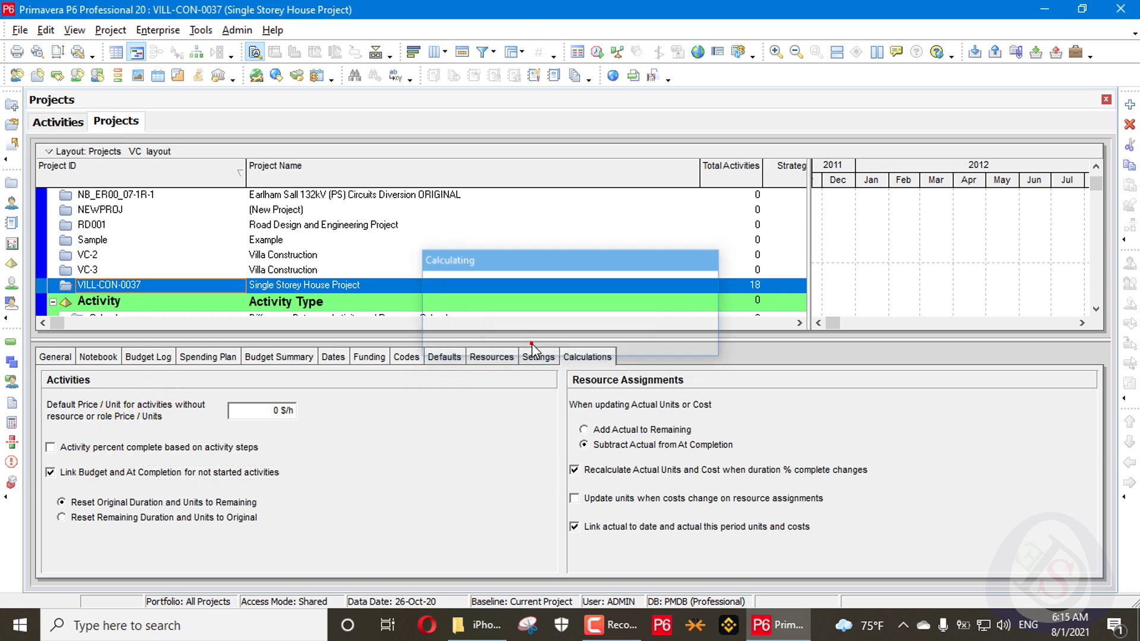
{"action": "left_click", "coordinate": [55, 121]}
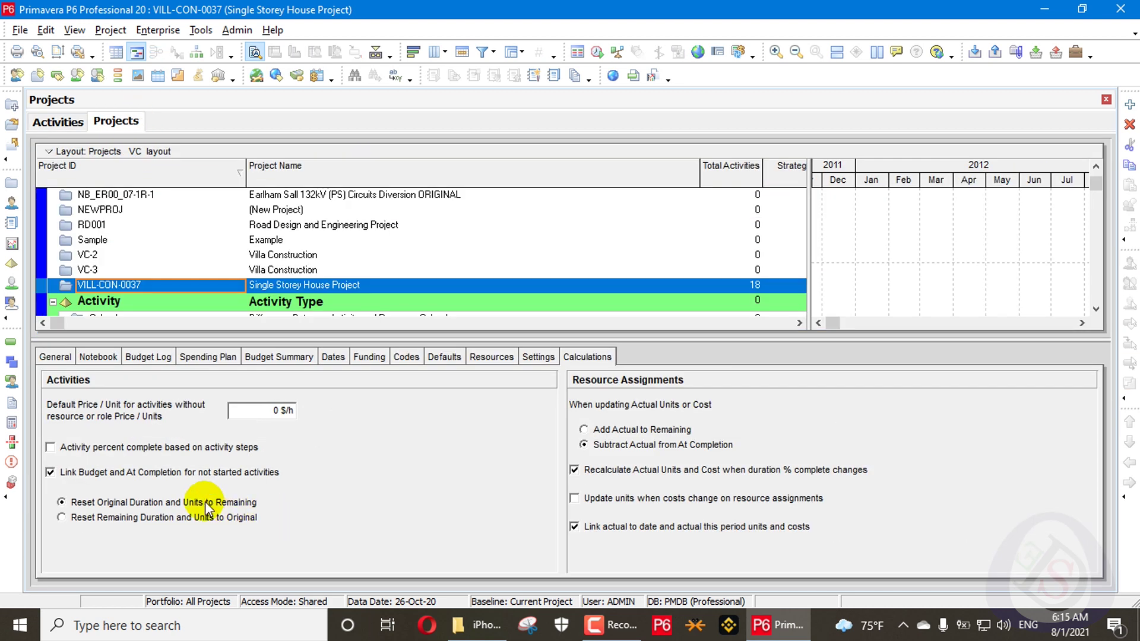
Step: Disable linking Budget and At Completion for not started activities, and set activity A1050's original duration to 6 days, finally 10 days
{"action": "left_click", "coordinate": [111, 473]}
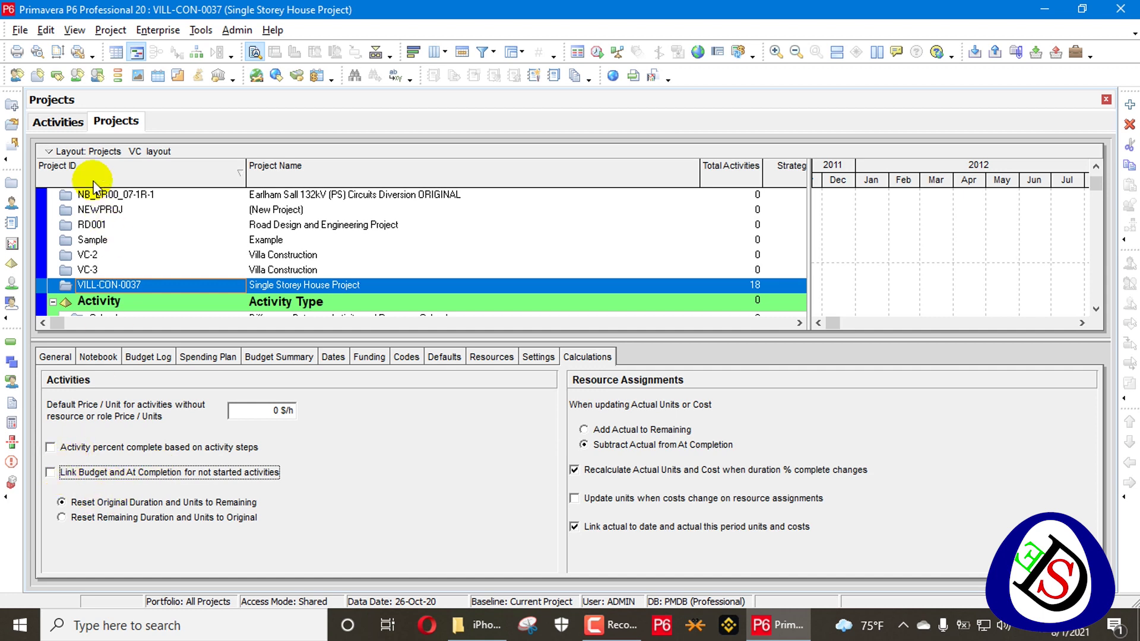
{"action": "left_click", "coordinate": [72, 119]}
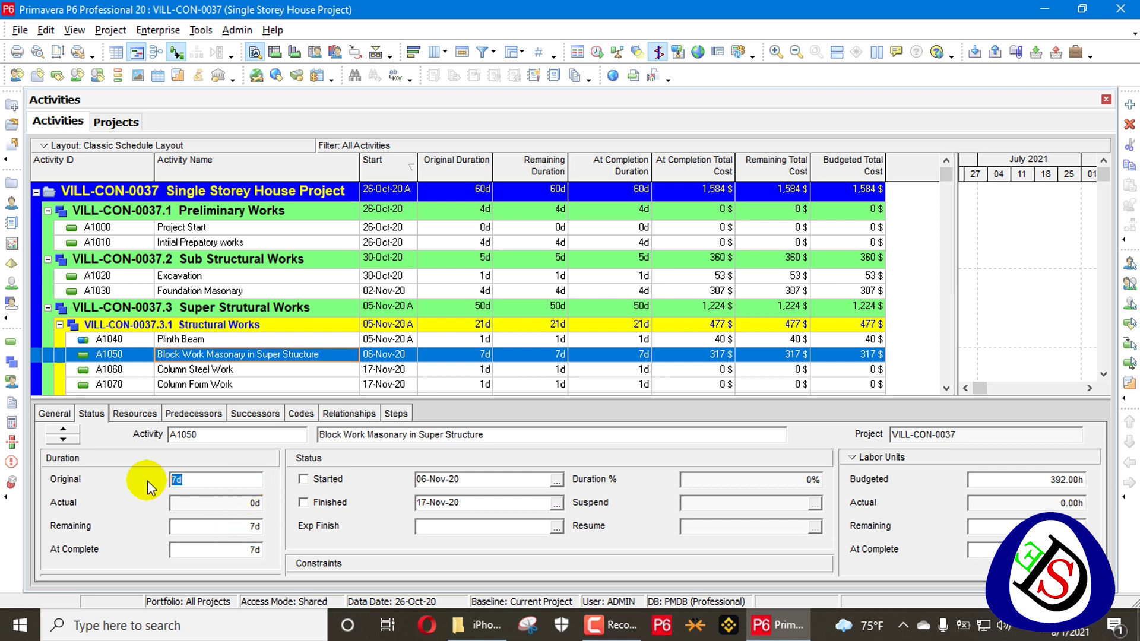
{"action": "type", "text": "6"}
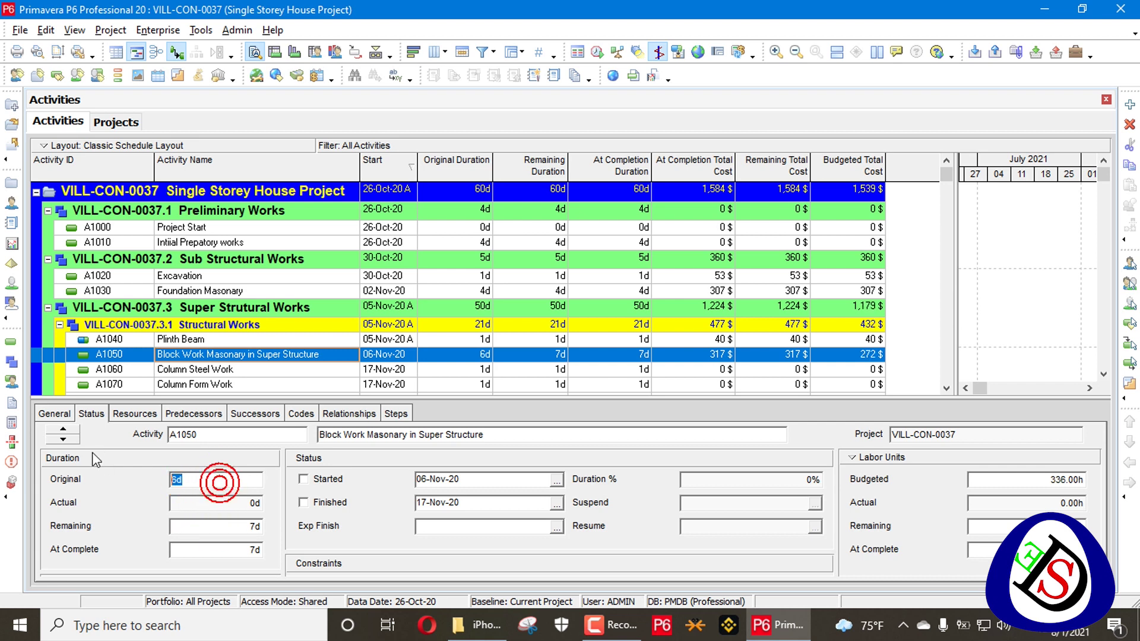
{"action": "type", "text": "10"}
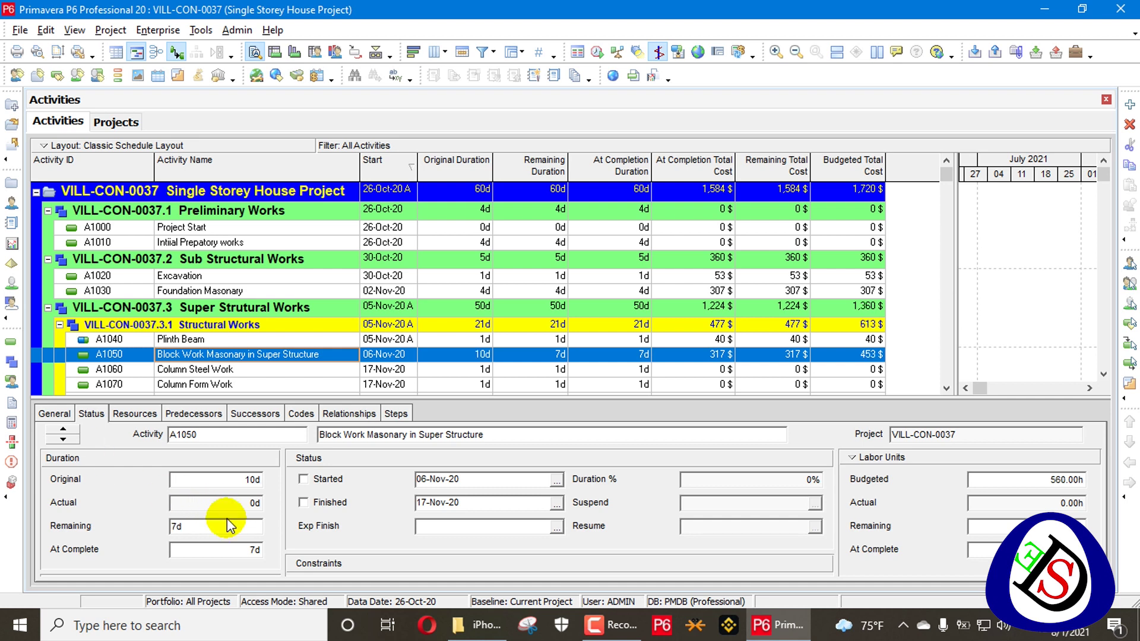
Step: Enable linking Budget and At Completion for not started activities with remaining durations and units reset to original, accept the recalculation and check activity A1050
{"action": "left_click", "coordinate": [101, 125]}
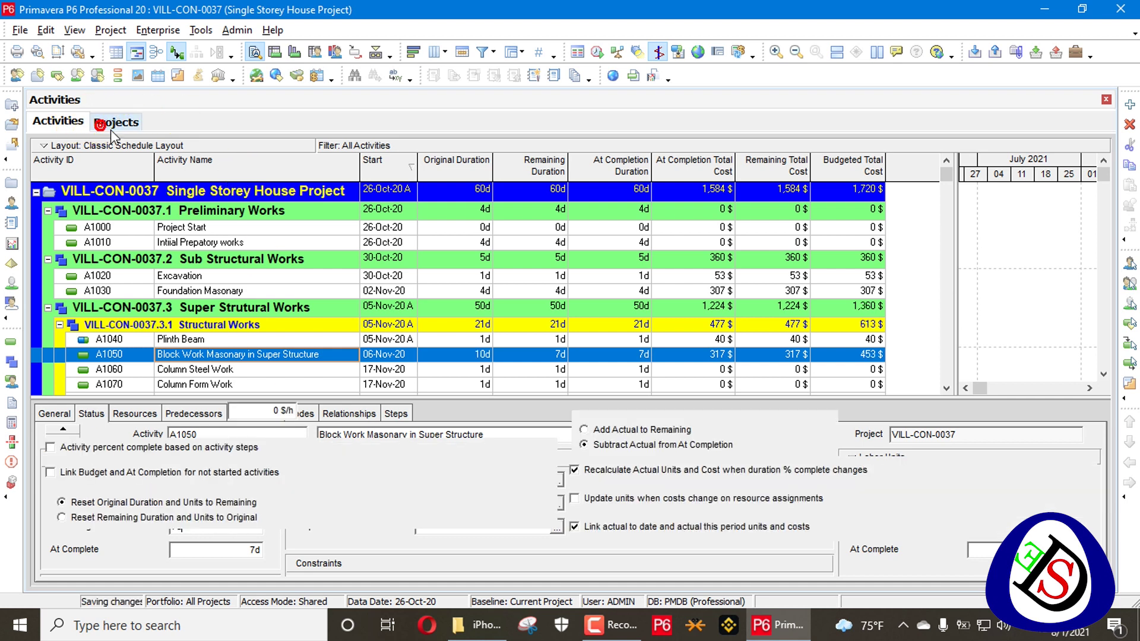
{"action": "left_click", "coordinate": [100, 519]}
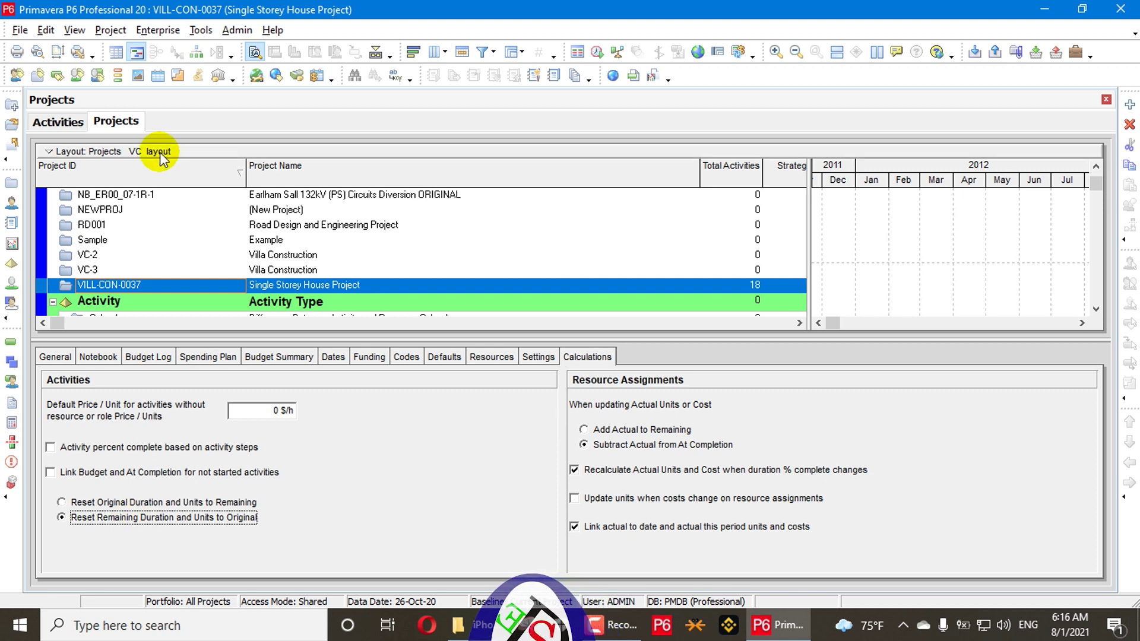
{"action": "left_click", "coordinate": [52, 122]}
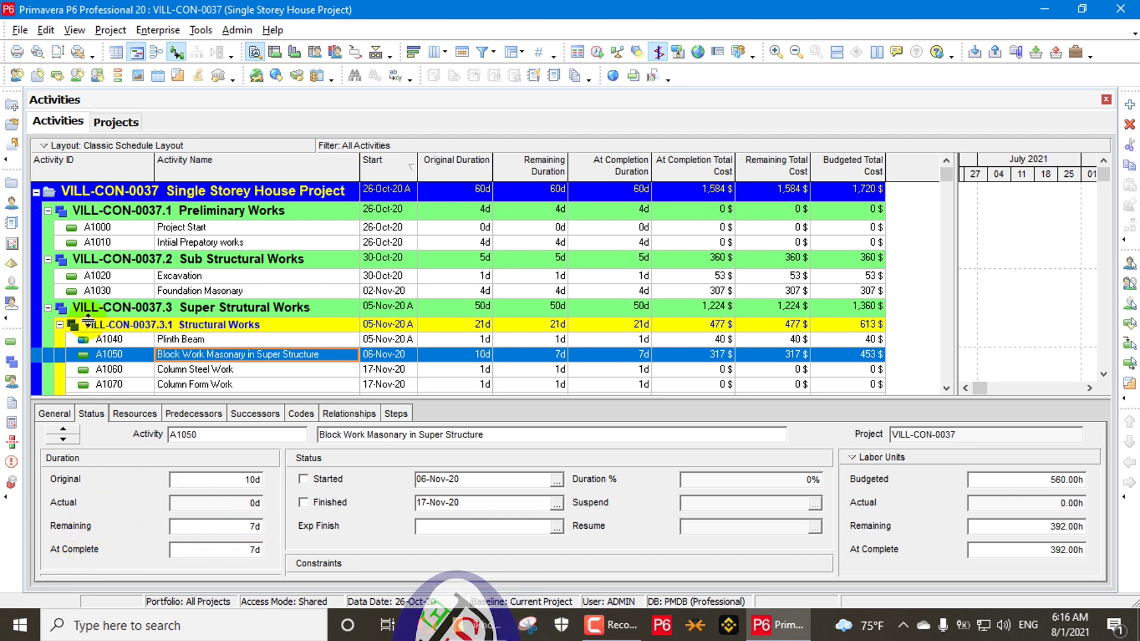
{"action": "left_click", "coordinate": [114, 122]}
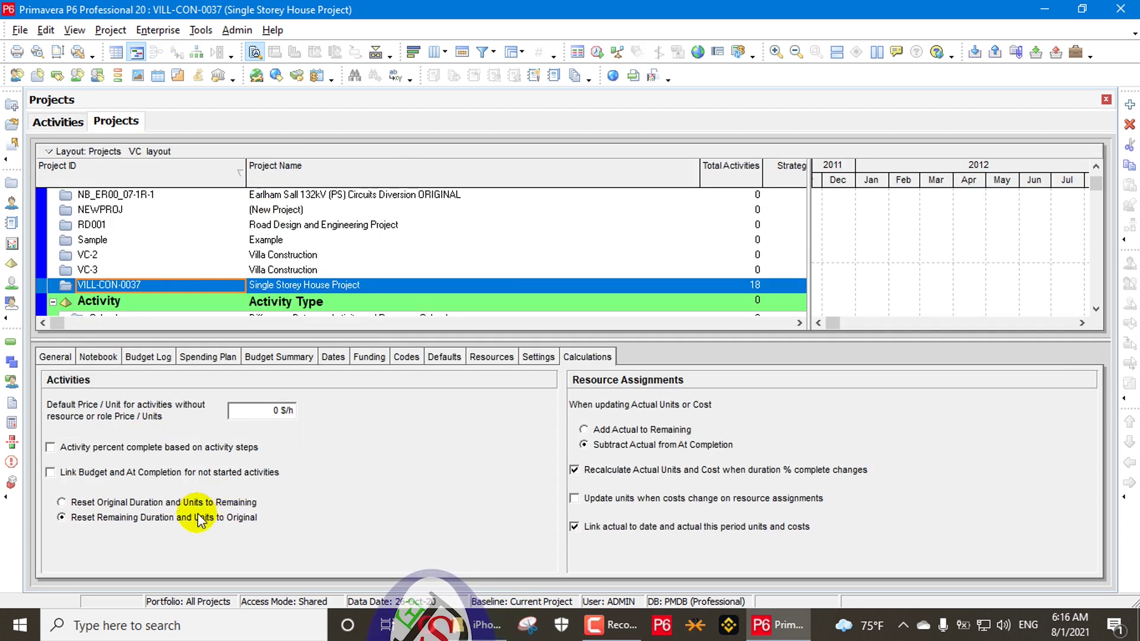
{"action": "left_click", "coordinate": [94, 472]}
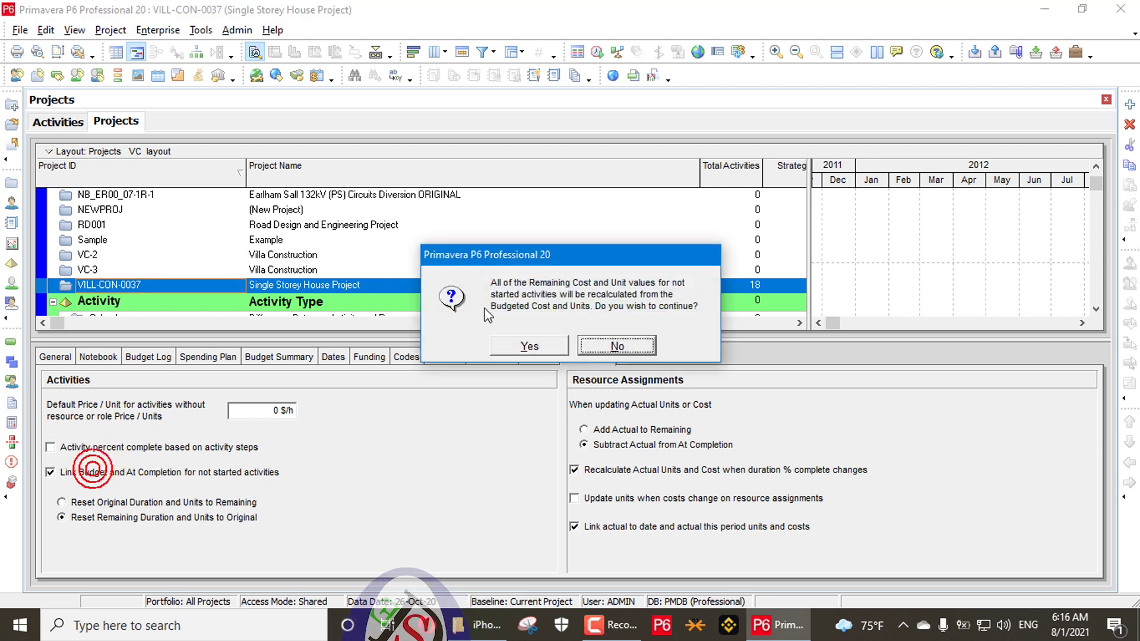
{"action": "left_click", "coordinate": [545, 343]}
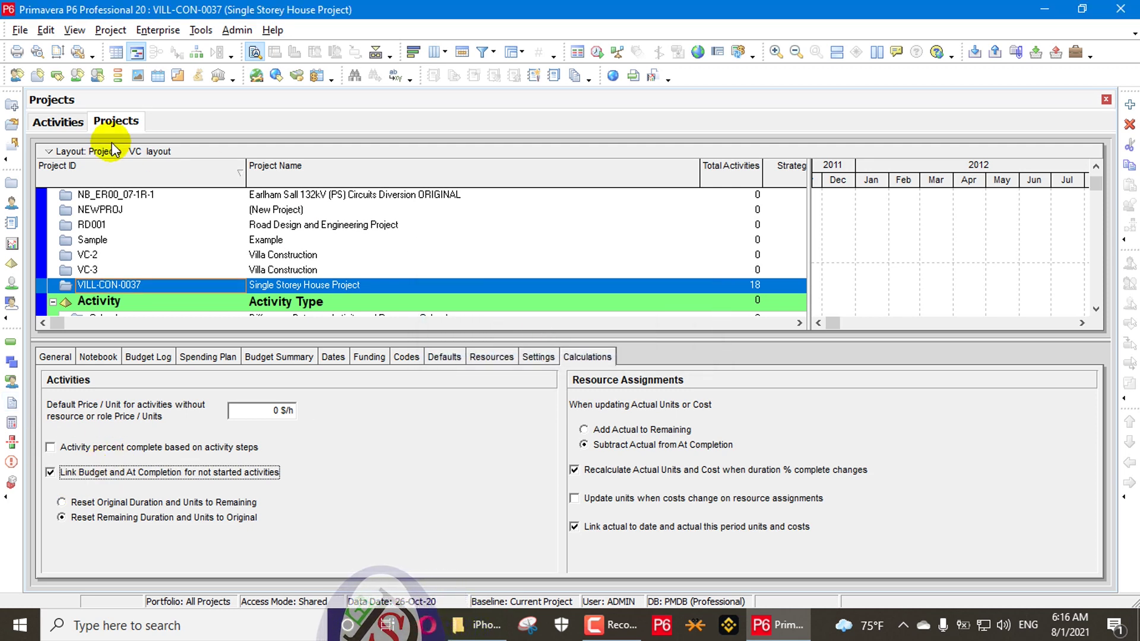
{"action": "left_click", "coordinate": [72, 122]}
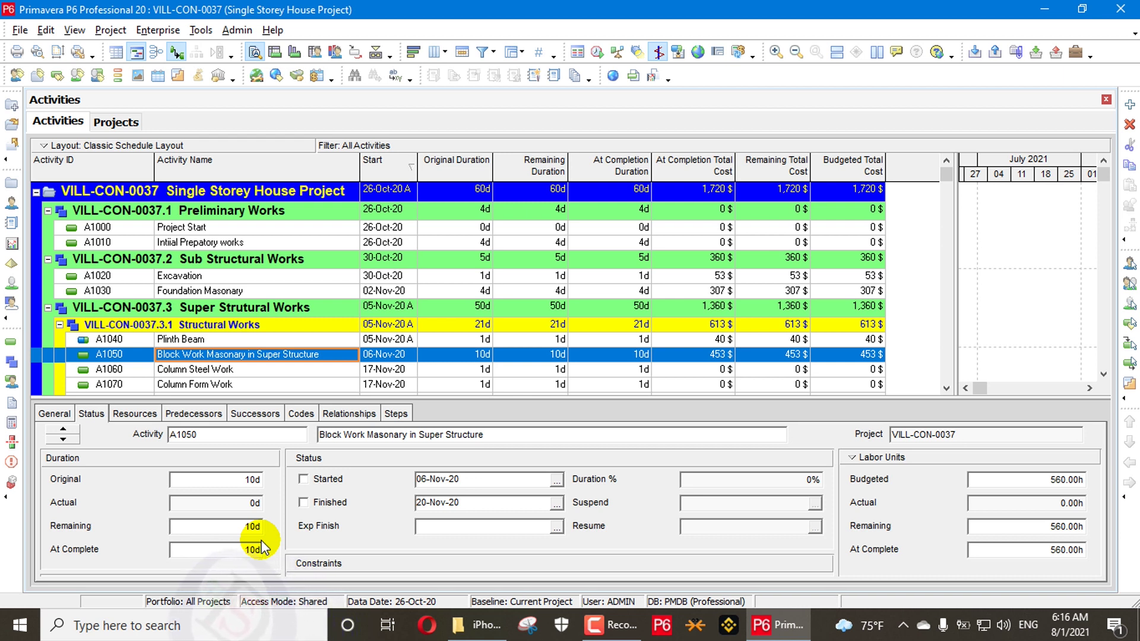
{"action": "left_click", "coordinate": [118, 124]}
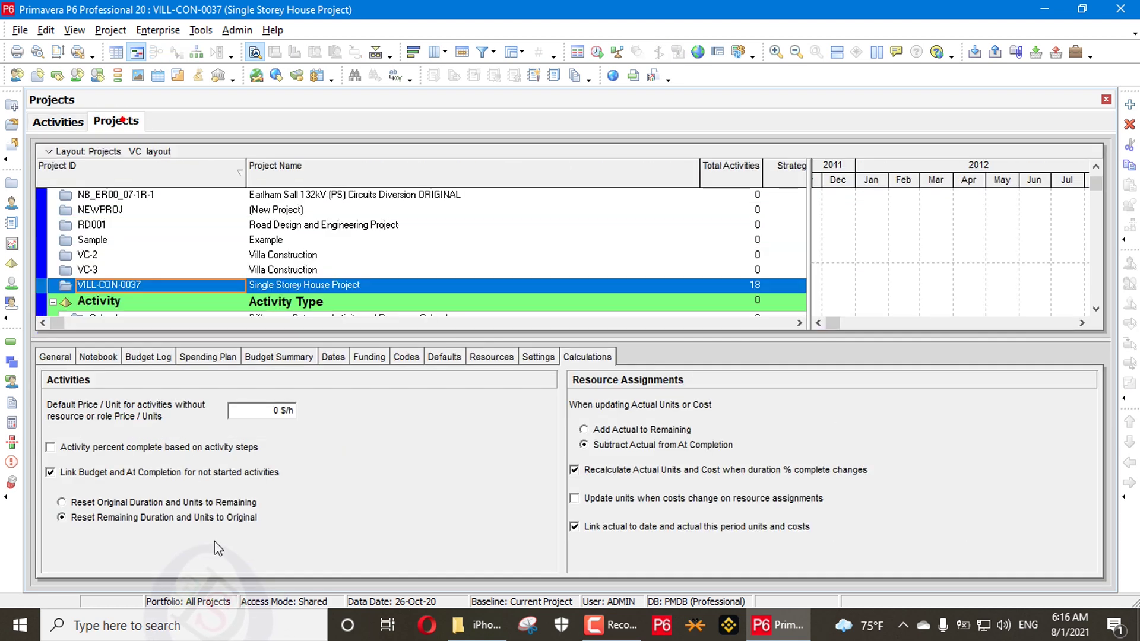